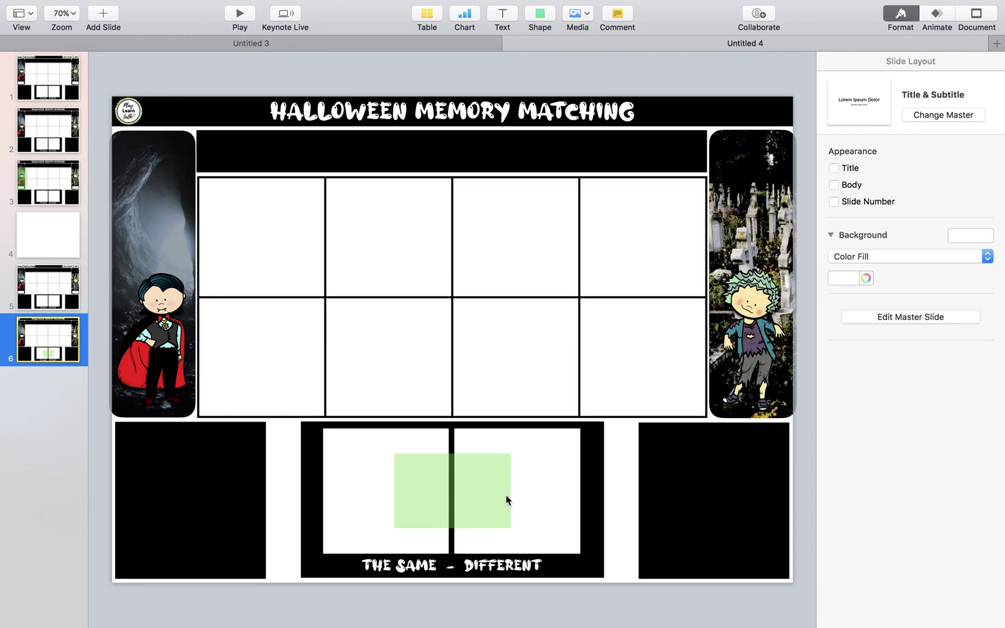
Step: Move the 40% green square up from the bottom panel to straddle the grid's middle line
{"action": "left_click_drag", "start_coordinate": [506, 500], "coordinate": [493, 132]}
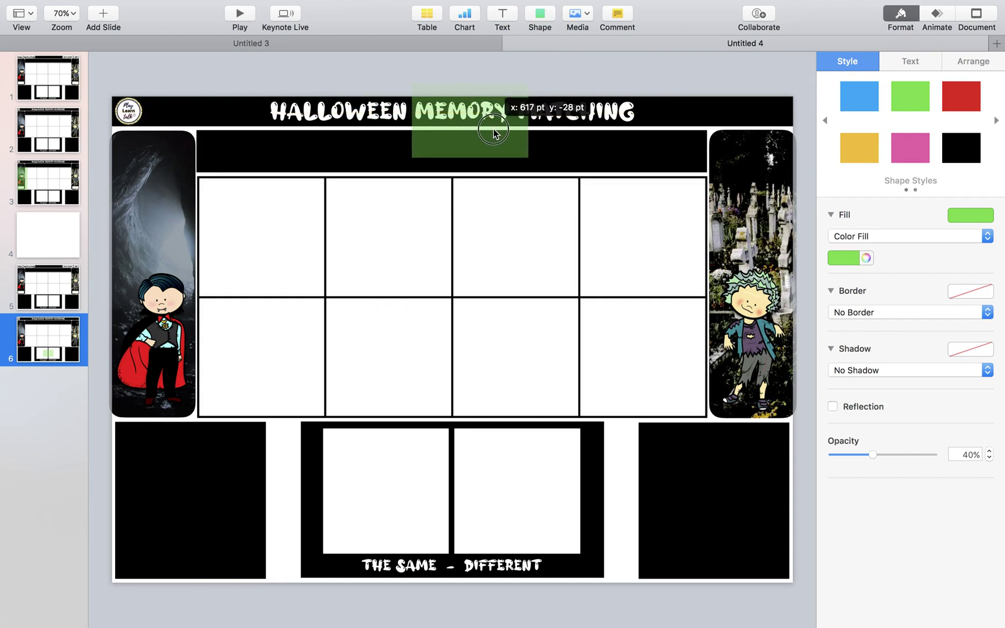
{"action": "left_click_drag", "start_coordinate": [493, 133], "coordinate": [479, 506]}
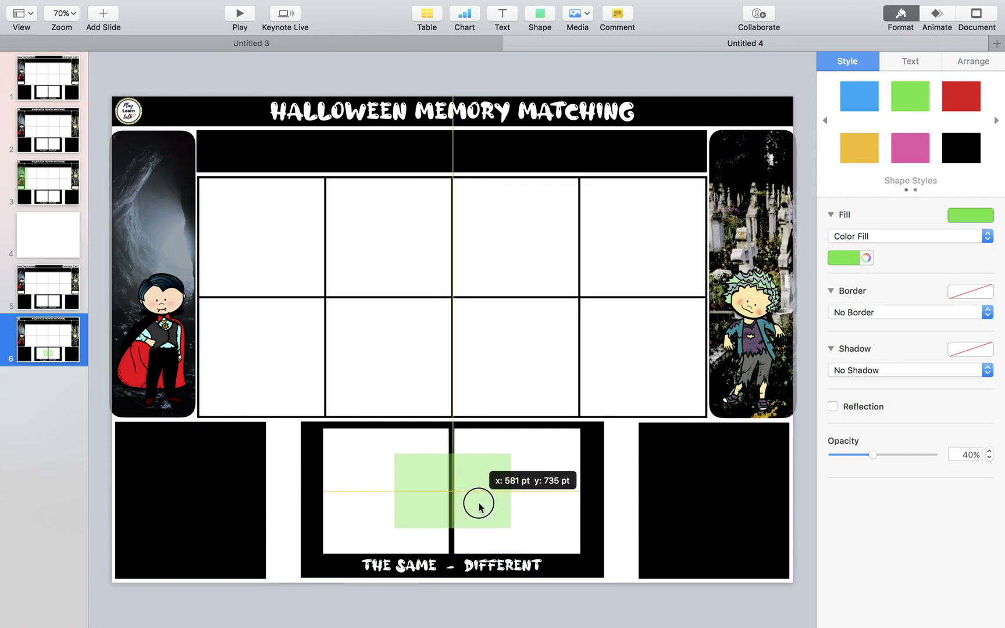
{"action": "left_click_drag", "start_coordinate": [479, 508], "coordinate": [470, 309]}
Step: Add a new slide 7 after slide 6 and delete its title and subtitle placeholders
{"action": "left_click", "coordinate": [68, 340]}
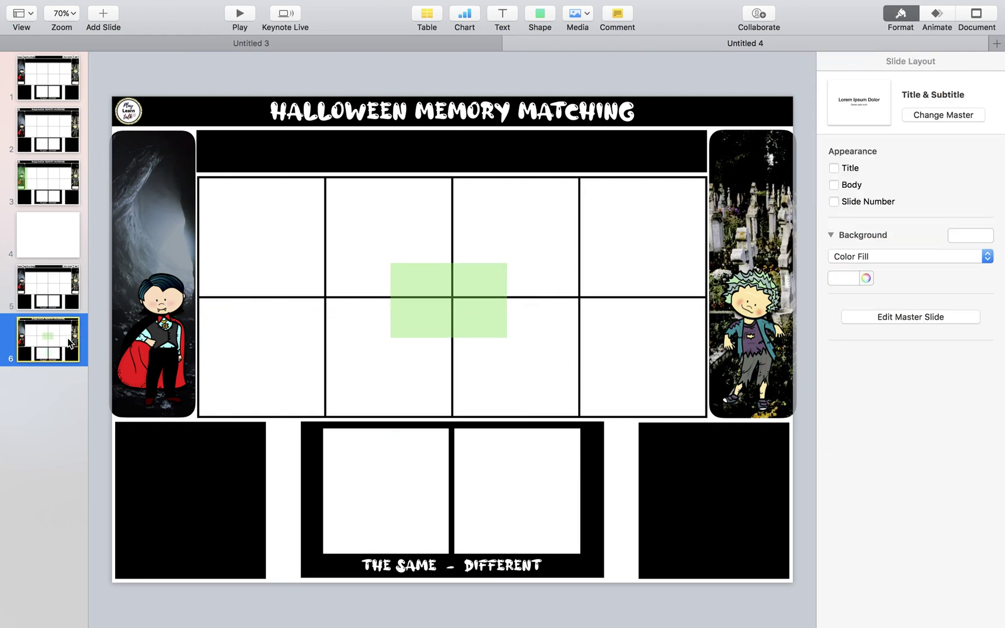
{"action": "key", "text": "Return"}
{"action": "key", "text": "super+a"}
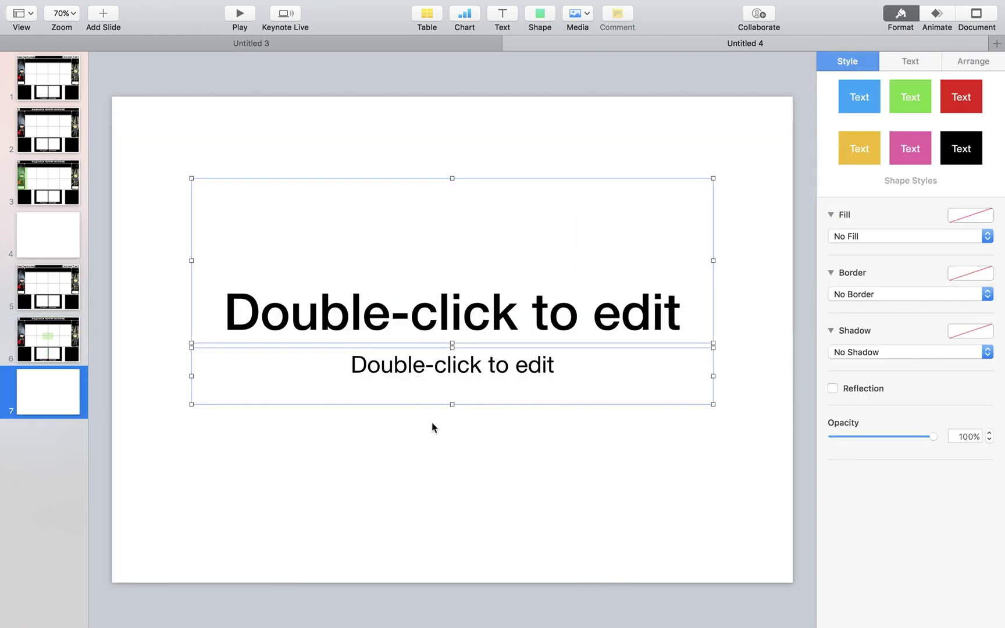
{"action": "key", "text": "BackSpace"}
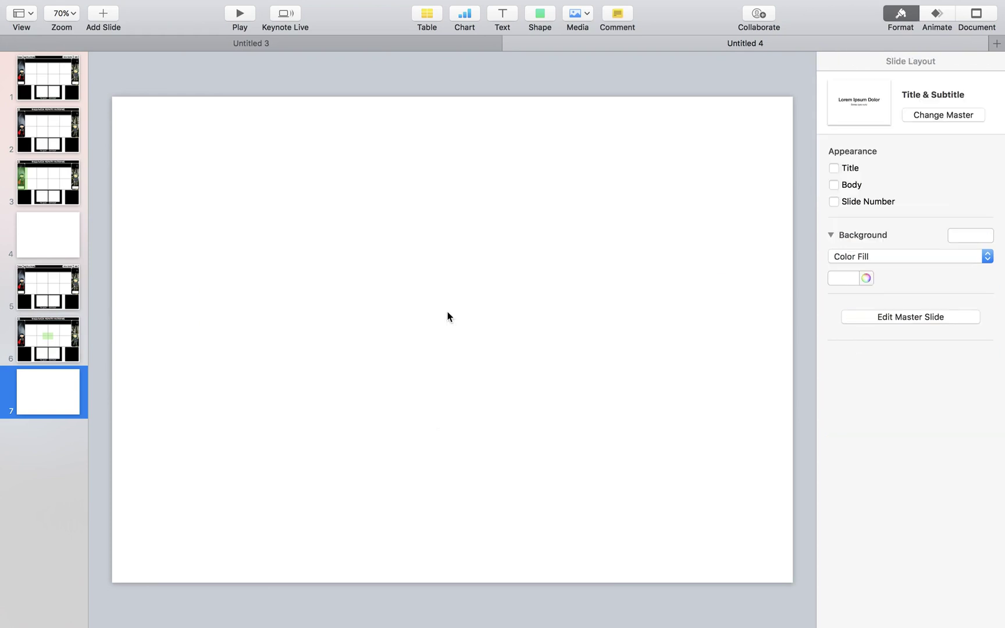
Step: Insert a square and stretch it into a thin blue bar across the slide's full top edge
{"action": "left_click", "coordinate": [541, 23]}
{"action": "left_click", "coordinate": [535, 124]}
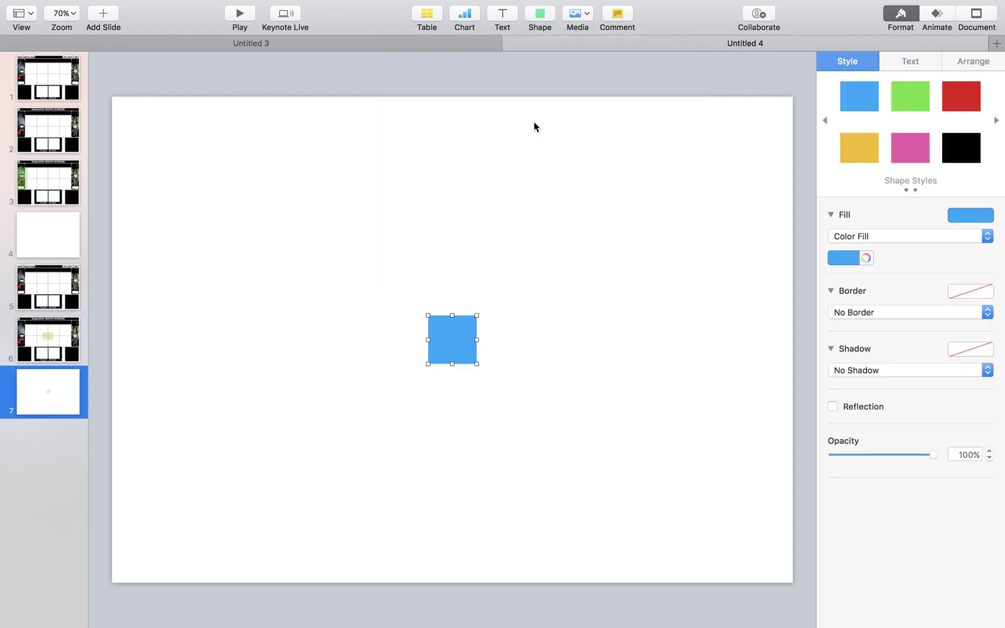
{"action": "left_click_drag", "start_coordinate": [448, 349], "coordinate": [795, 169]}
{"action": "left_click_drag", "start_coordinate": [452, 170], "coordinate": [454, 123]}
{"action": "left_click", "coordinate": [70, 349]}
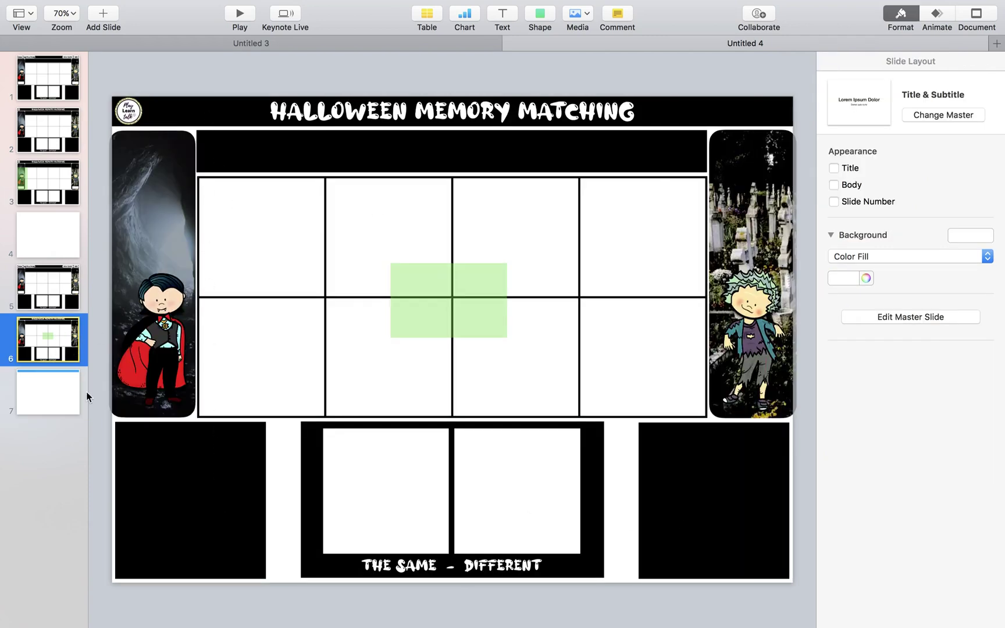
{"action": "left_click", "coordinate": [49, 395]}
{"action": "left_click", "coordinate": [413, 115]}
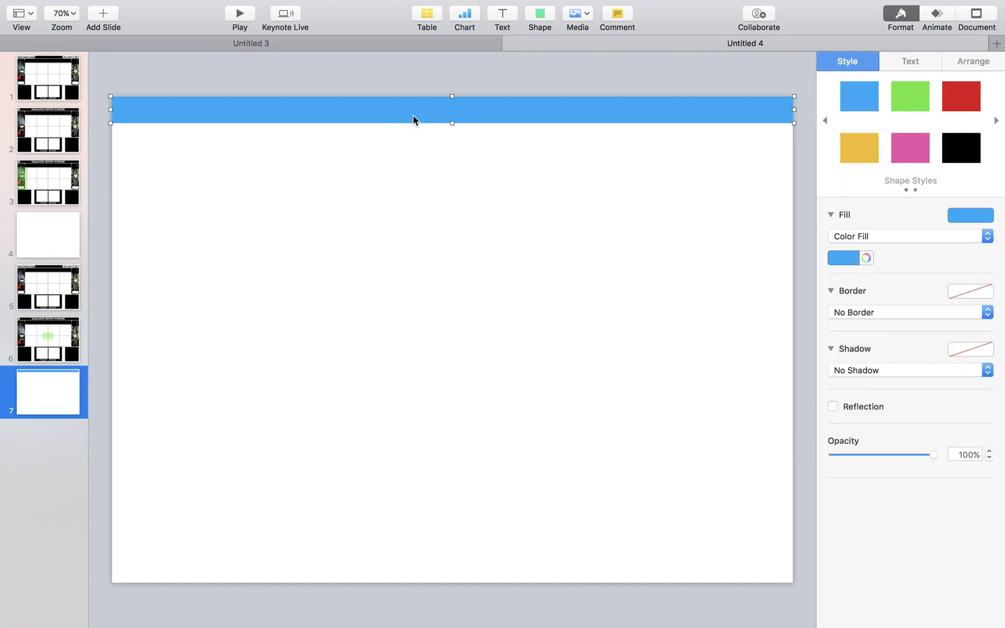
{"action": "left_click", "coordinate": [664, 298]}
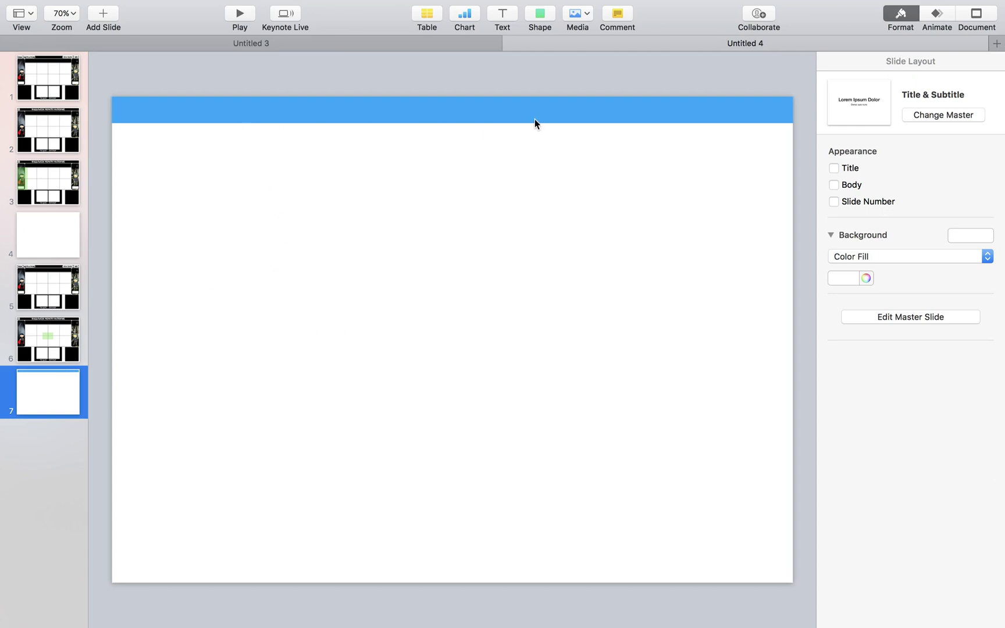
Step: Option-drag a copy of the blue bar just below it, then insert a plain grey table
{"action": "left_click", "coordinate": [505, 116]}
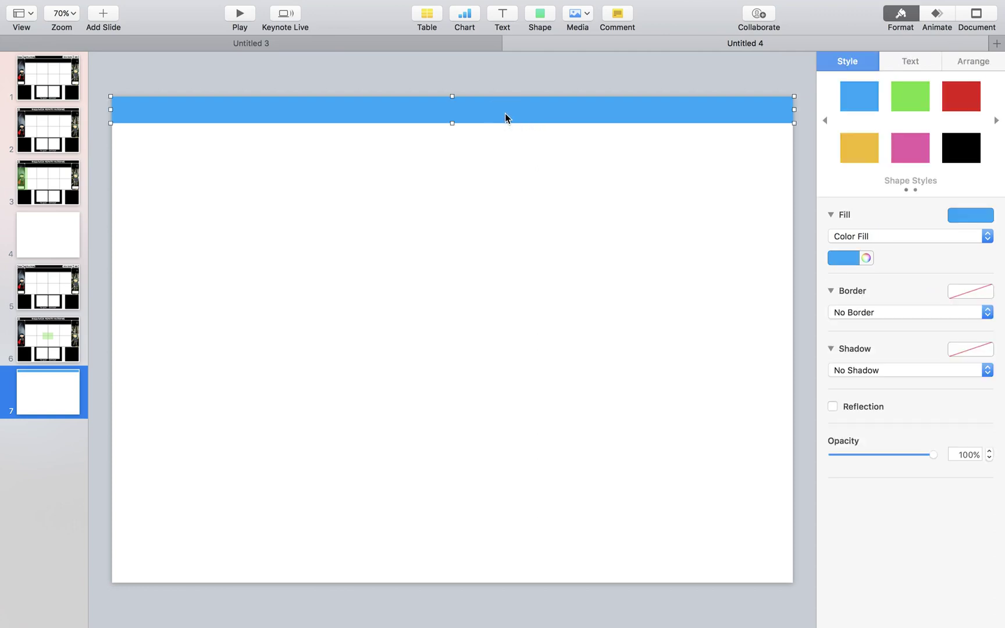
{"action": "left_click_drag", "start_coordinate": [505, 114], "coordinate": [498, 139]}
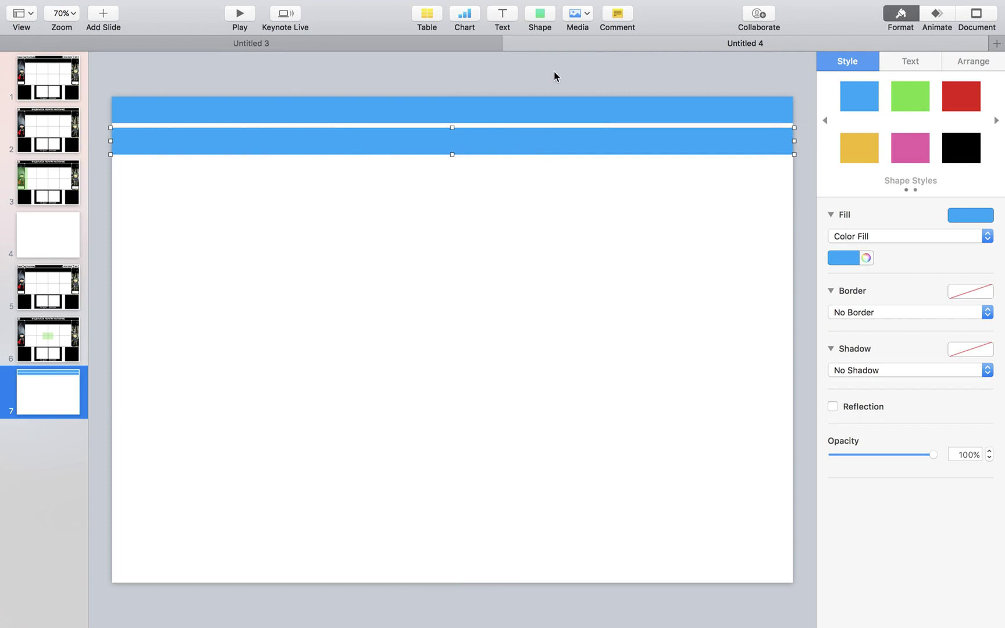
{"action": "left_click", "coordinate": [427, 14]}
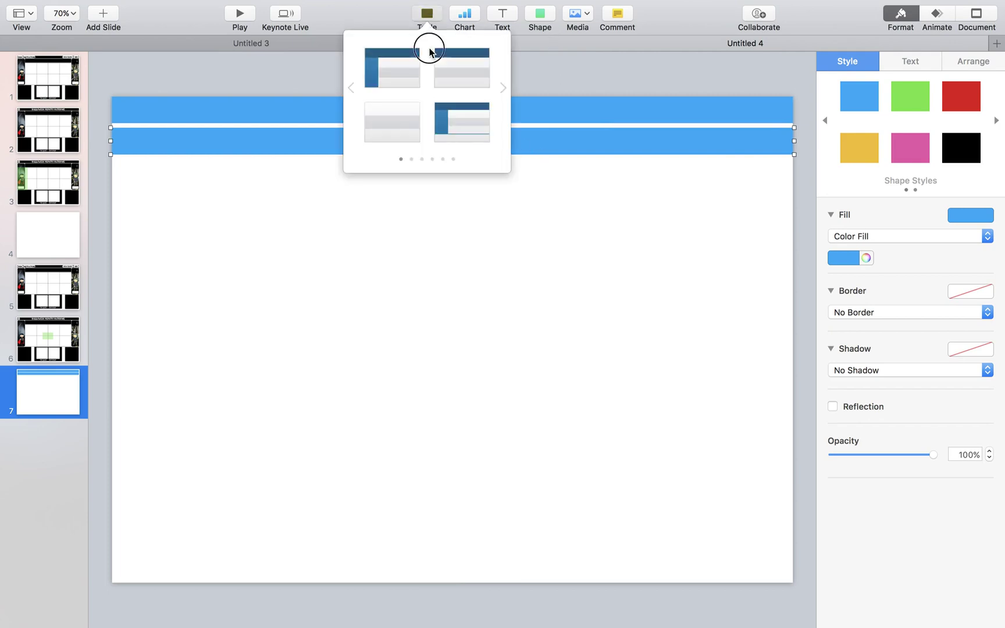
{"action": "left_click", "coordinate": [401, 133]}
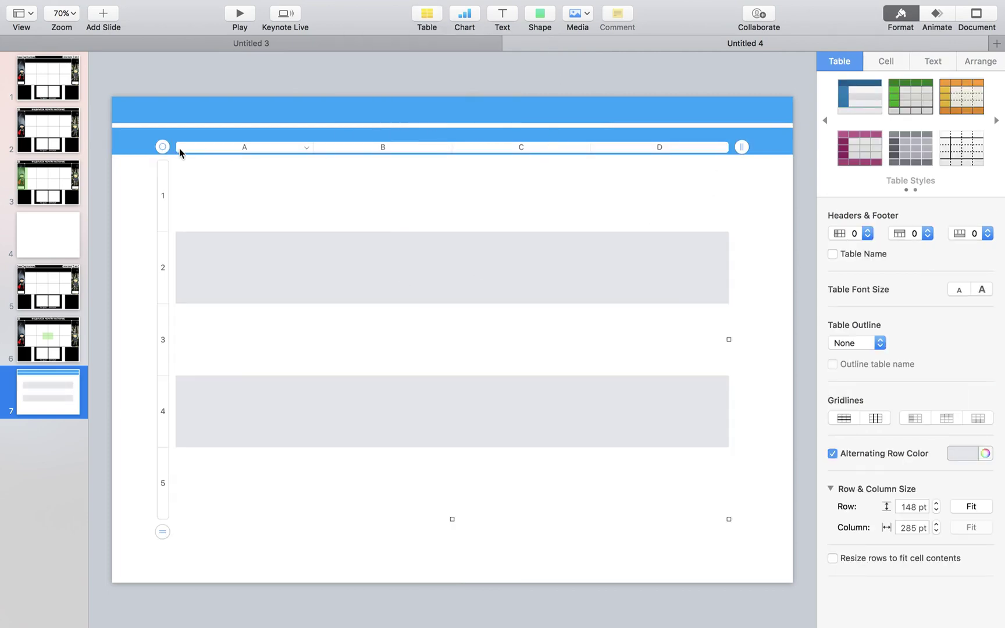
Step: Set the table to 4 columns and 2 rows with Alternating Row Color turned off
{"action": "left_click", "coordinate": [742, 148]}
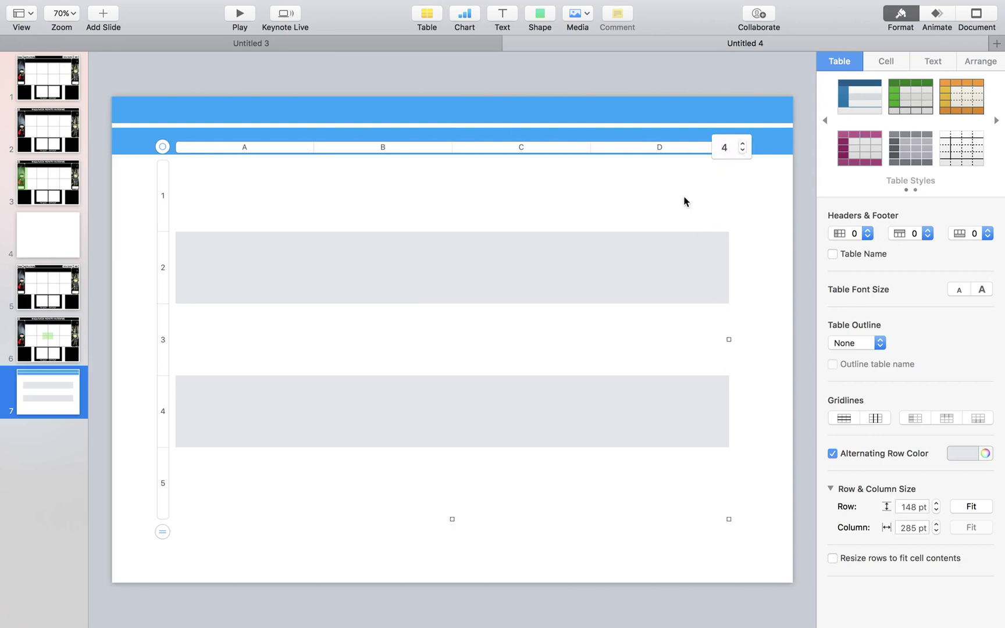
{"action": "left_click", "coordinate": [162, 532]}
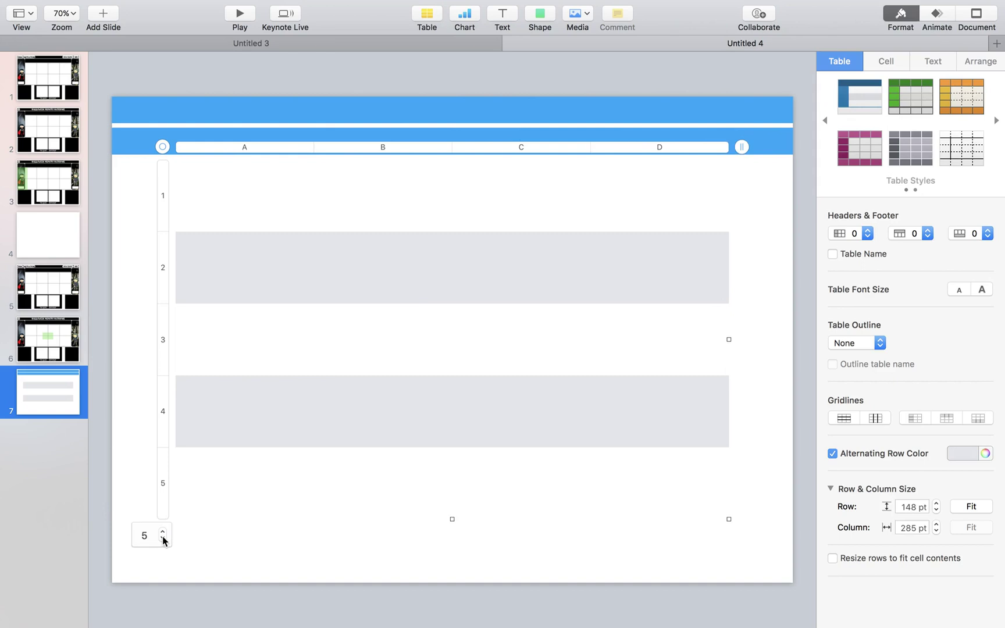
{"action": "left_click", "coordinate": [163, 541]}
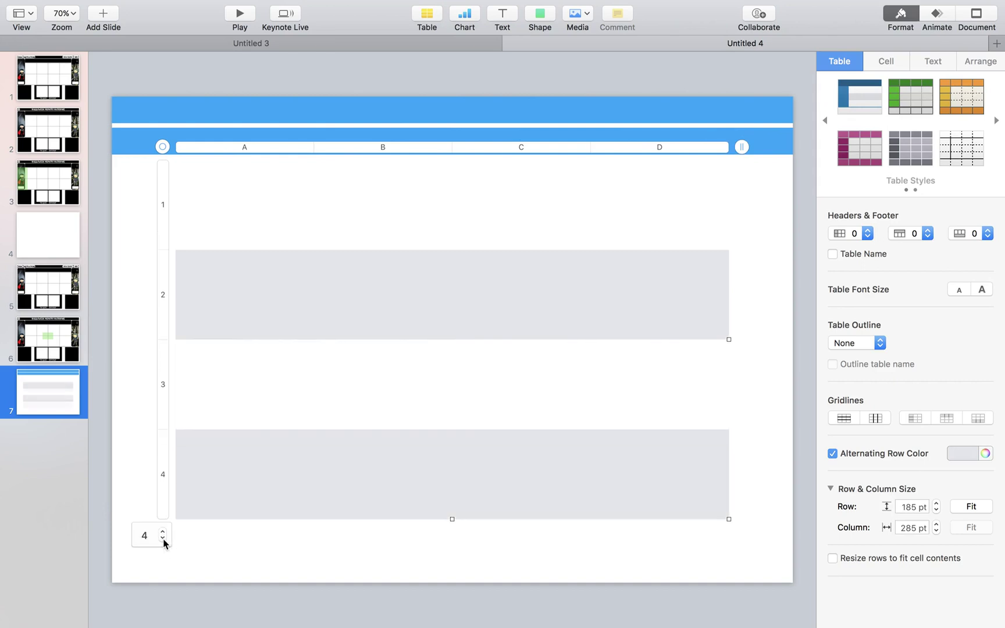
{"action": "left_click", "coordinate": [163, 540]}
{"action": "left_click", "coordinate": [163, 540]}
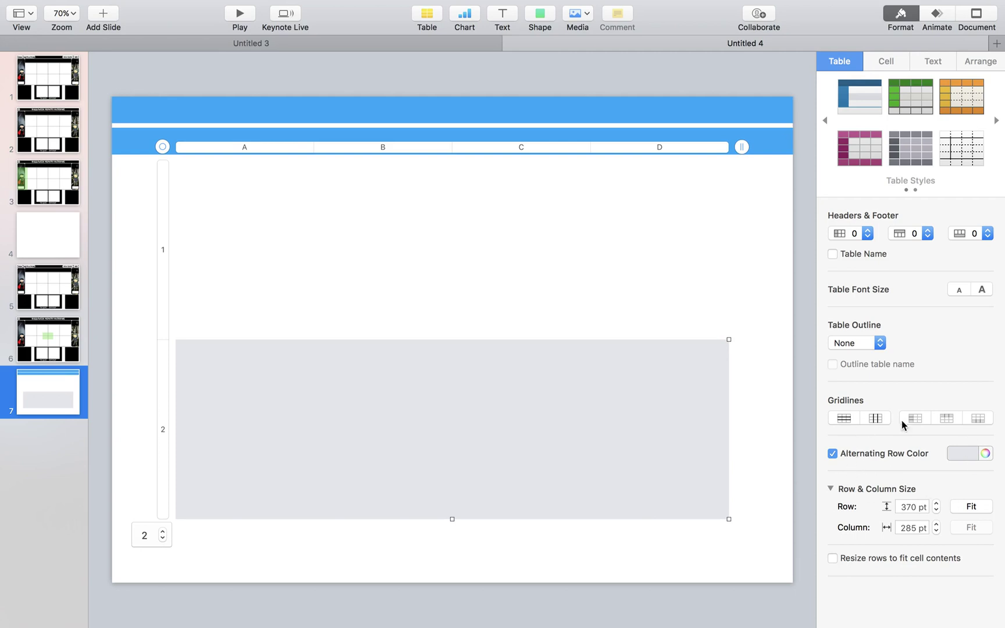
{"action": "left_click", "coordinate": [832, 454]}
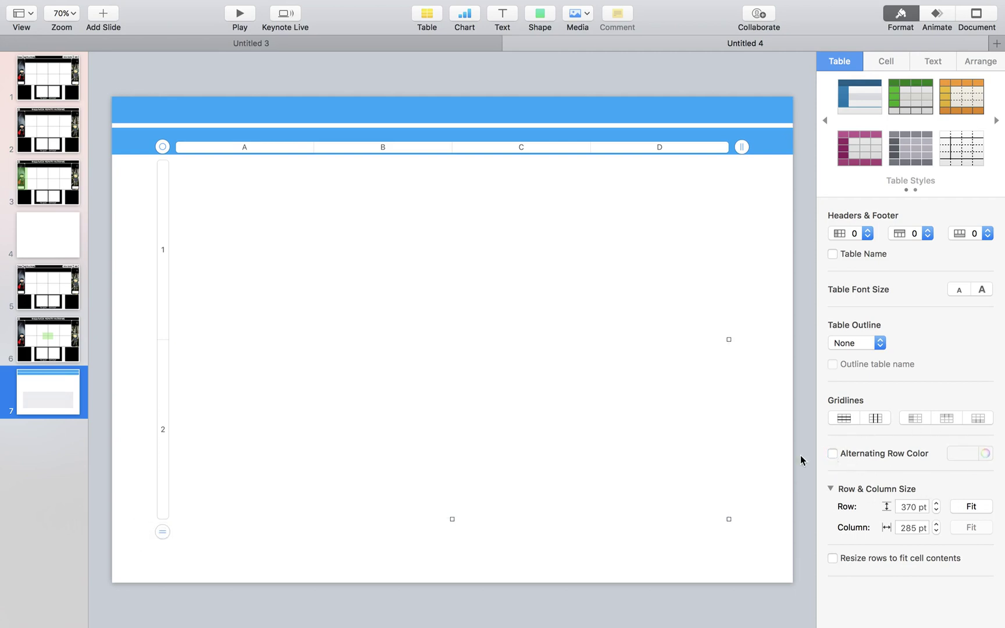
{"action": "left_click", "coordinate": [533, 260]}
{"action": "left_click", "coordinate": [775, 406]}
{"action": "left_click", "coordinate": [682, 403]}
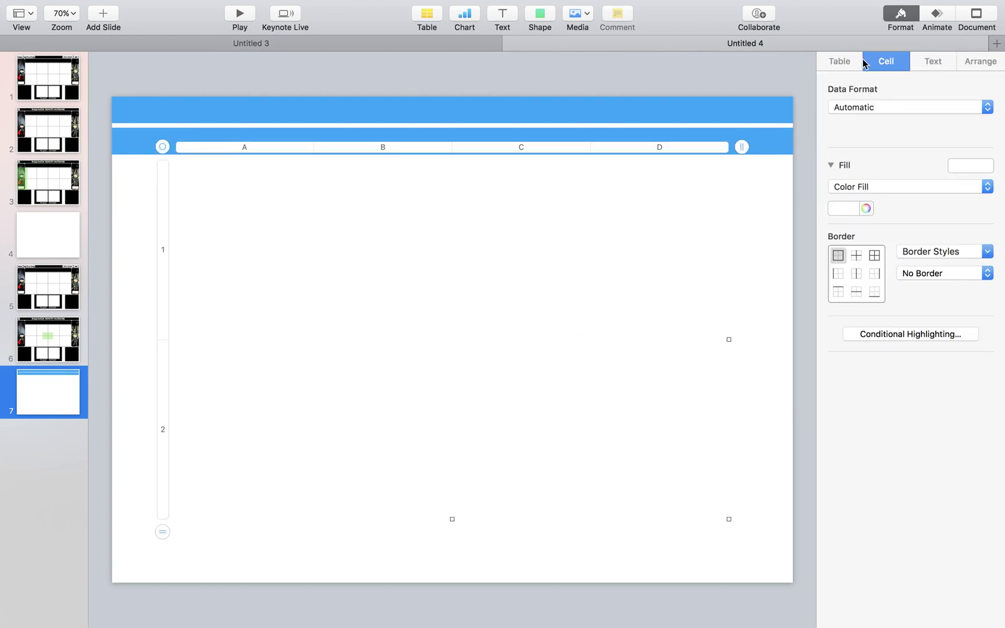
Step: Give every table cell a solid black 3 pt border
{"action": "left_click", "coordinate": [875, 256]}
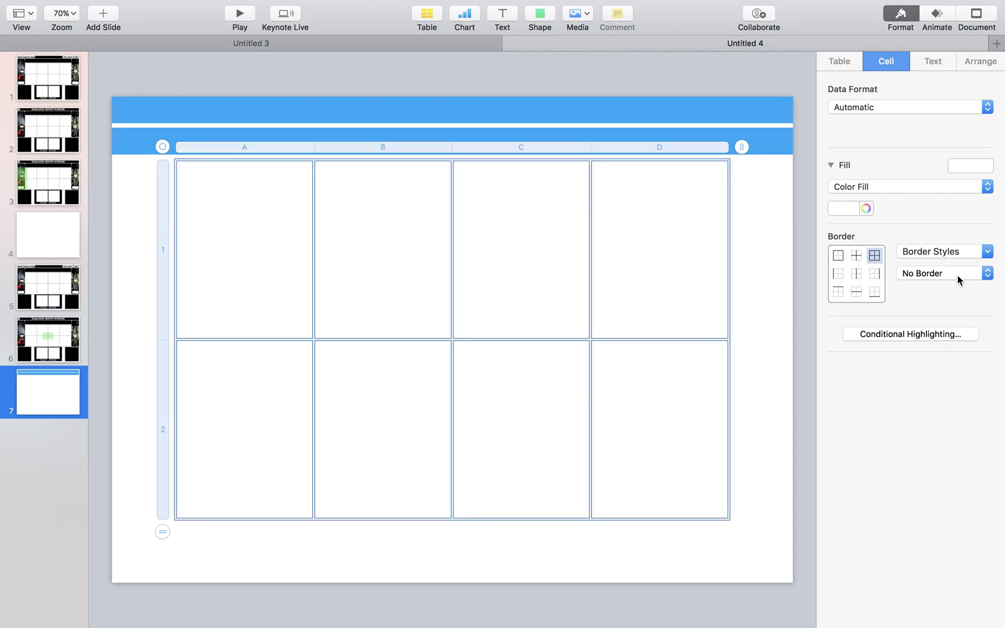
{"action": "left_click", "coordinate": [936, 274]}
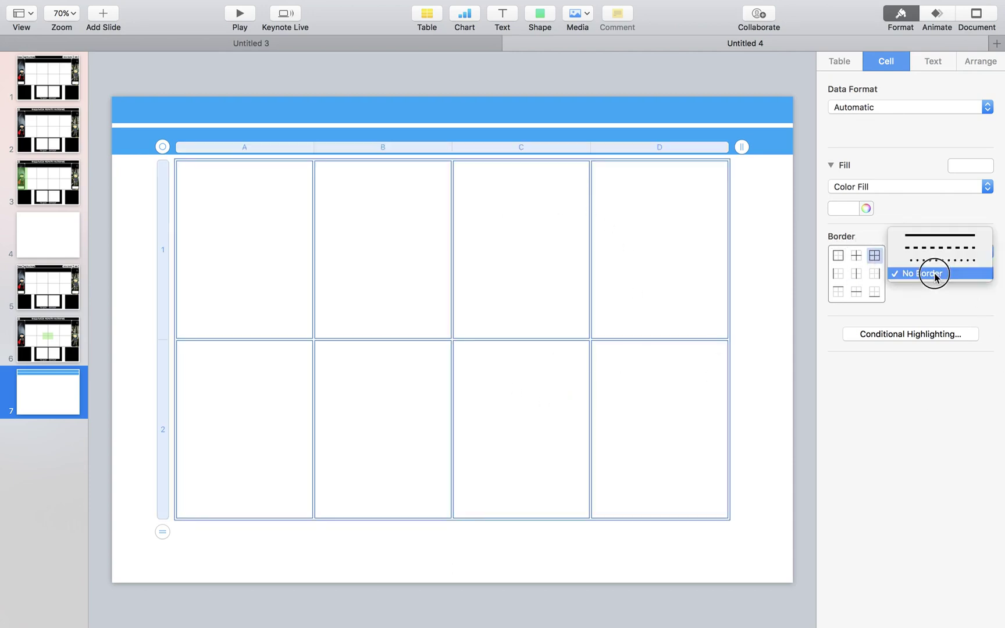
{"action": "left_click", "coordinate": [937, 235]}
{"action": "left_click", "coordinate": [906, 296]}
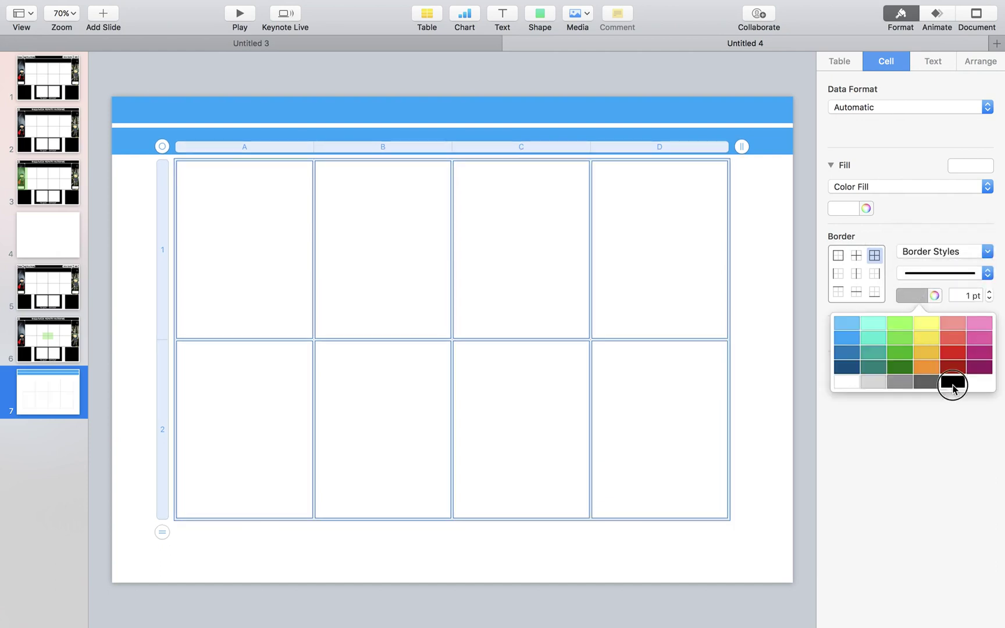
{"action": "left_click", "coordinate": [953, 381]}
{"action": "left_click", "coordinate": [989, 292]}
{"action": "left_click", "coordinate": [990, 292]}
{"action": "left_click", "coordinate": [791, 448]}
Step: Resize the table and centre it below the blue bars
{"action": "left_click", "coordinate": [724, 518]}
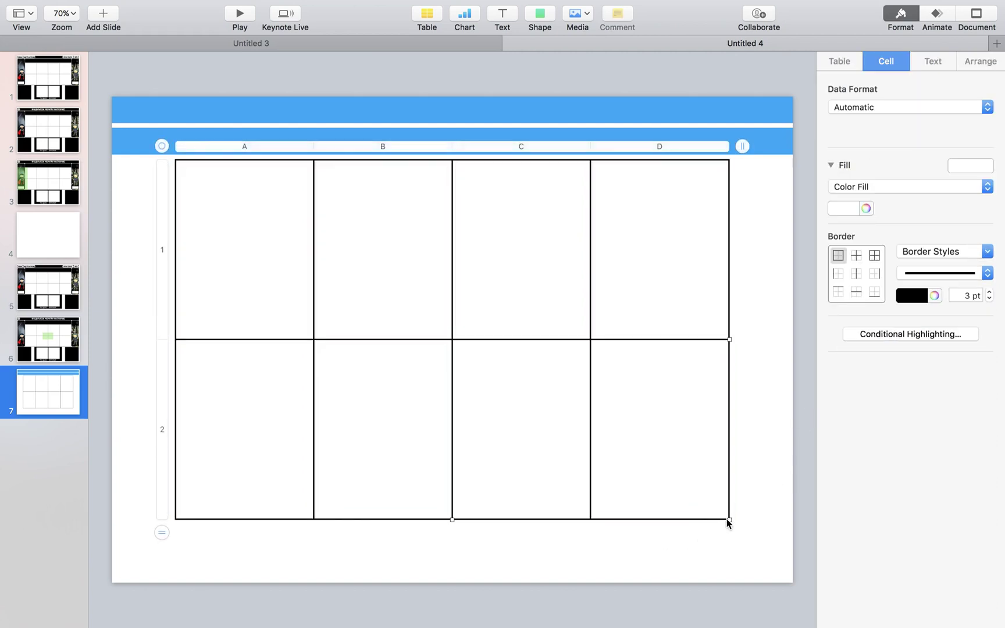
{"action": "left_click_drag", "start_coordinate": [727, 518], "coordinate": [657, 405]}
{"action": "left_click_drag", "start_coordinate": [611, 352], "coordinate": [643, 379]}
{"action": "left_click_drag", "start_coordinate": [688, 430], "coordinate": [712, 433]}
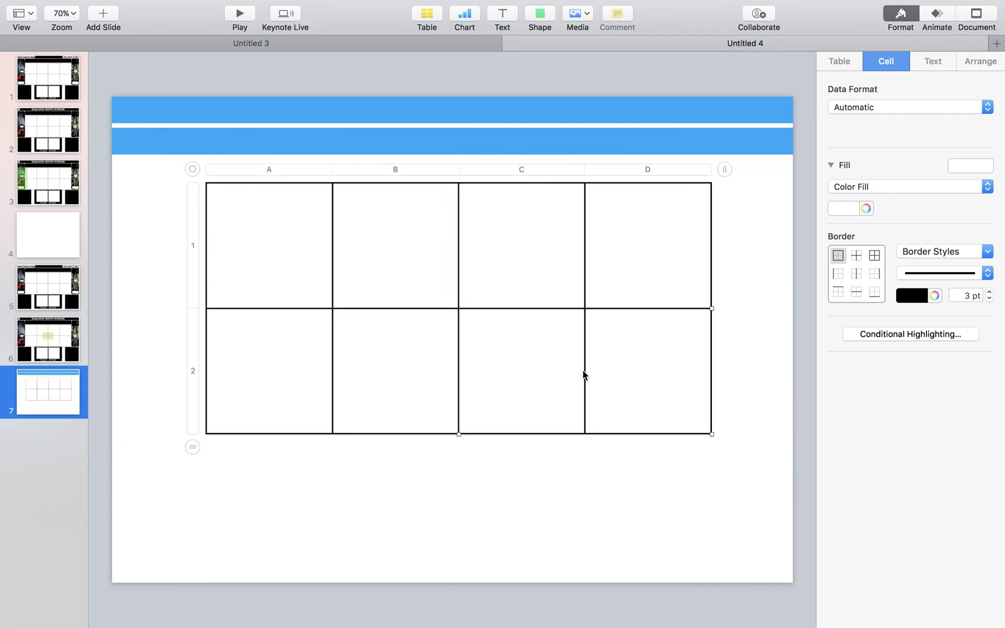
{"action": "mouse_move", "coordinate": [583, 374]}
{"action": "left_mouse_down"}
{"action": "mouse_move", "coordinate": [567, 372]}
{"action": "mouse_move", "coordinate": [576, 373]}
{"action": "left_mouse_up"}
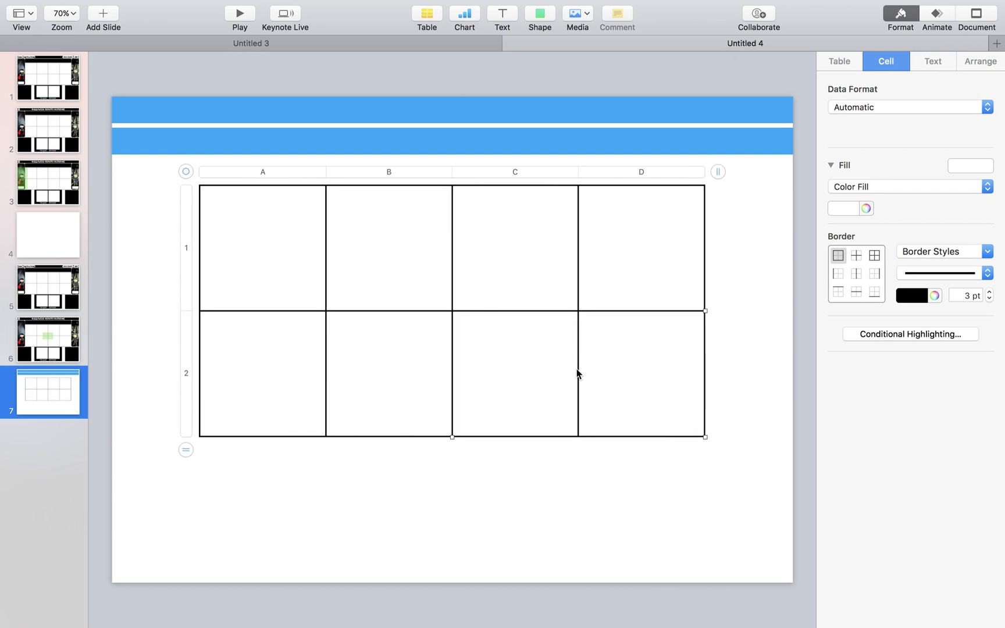
Step: Make the lower blue bar taller by dragging its bottom edge down
{"action": "left_click", "coordinate": [553, 509]}
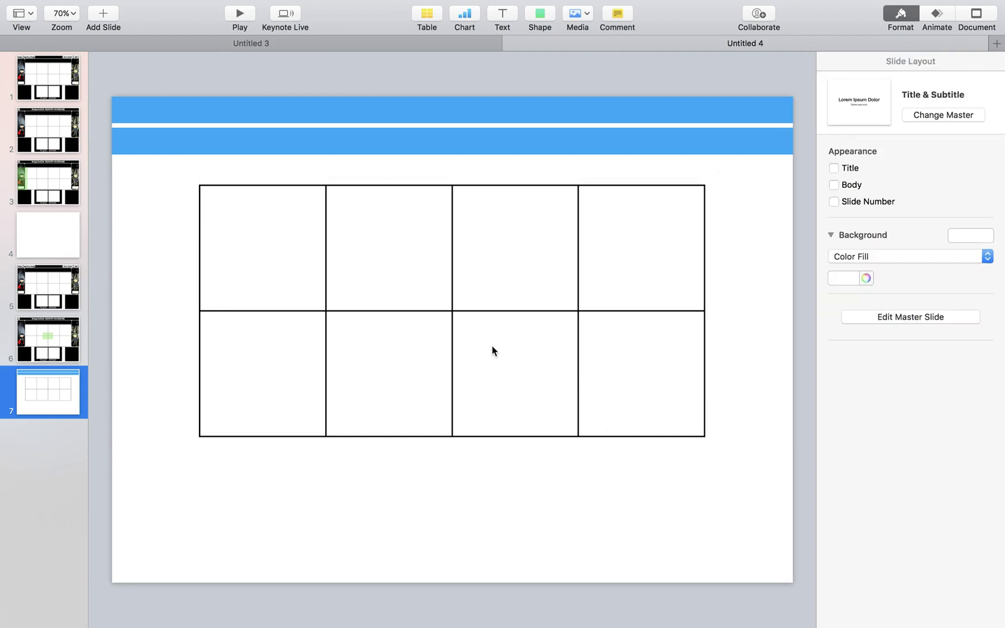
{"action": "left_click", "coordinate": [455, 150]}
{"action": "left_click_drag", "start_coordinate": [453, 154], "coordinate": [452, 198]}
{"action": "left_click", "coordinate": [727, 203]}
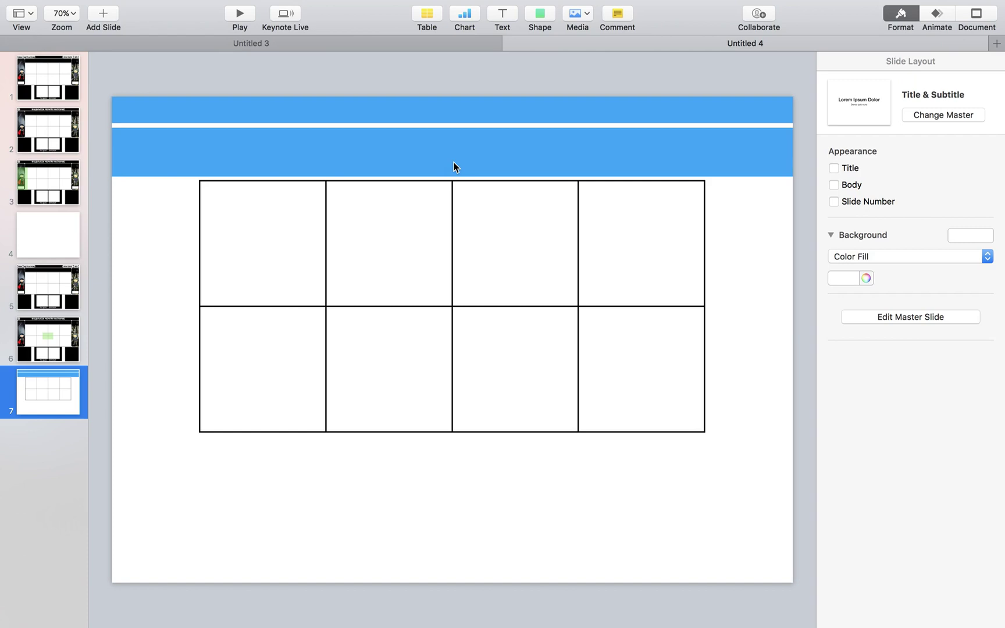
Step: Narrow the lower blue bar so its left and right edges line up with the table
{"action": "left_click", "coordinate": [188, 142]}
{"action": "left_click", "coordinate": [156, 214]}
{"action": "left_click", "coordinate": [147, 158]}
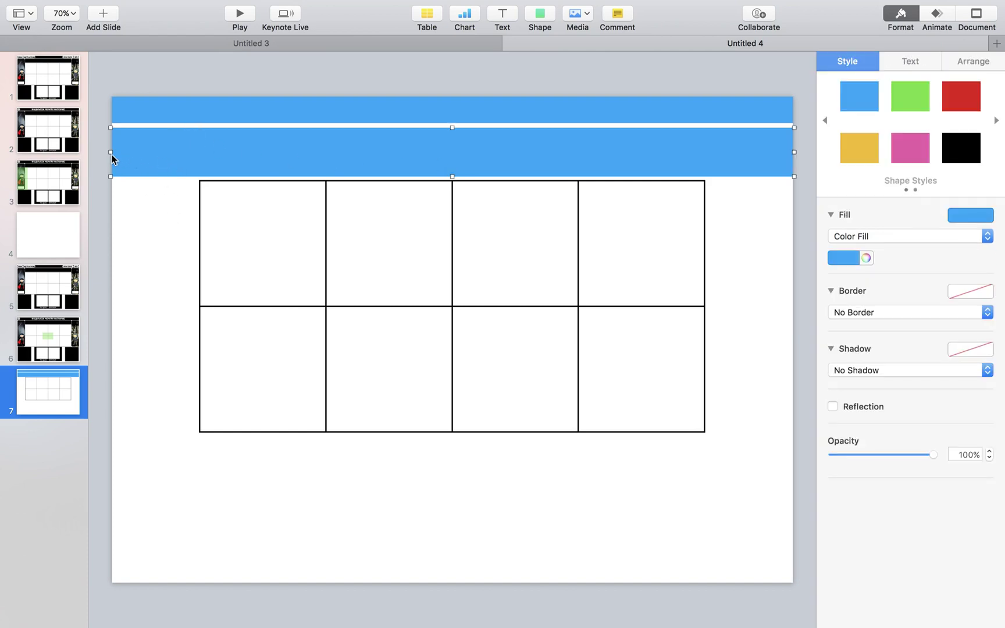
{"action": "left_click_drag", "start_coordinate": [112, 155], "coordinate": [199, 156]}
{"action": "left_click_drag", "start_coordinate": [795, 151], "coordinate": [707, 153]}
{"action": "left_click", "coordinate": [744, 171]}
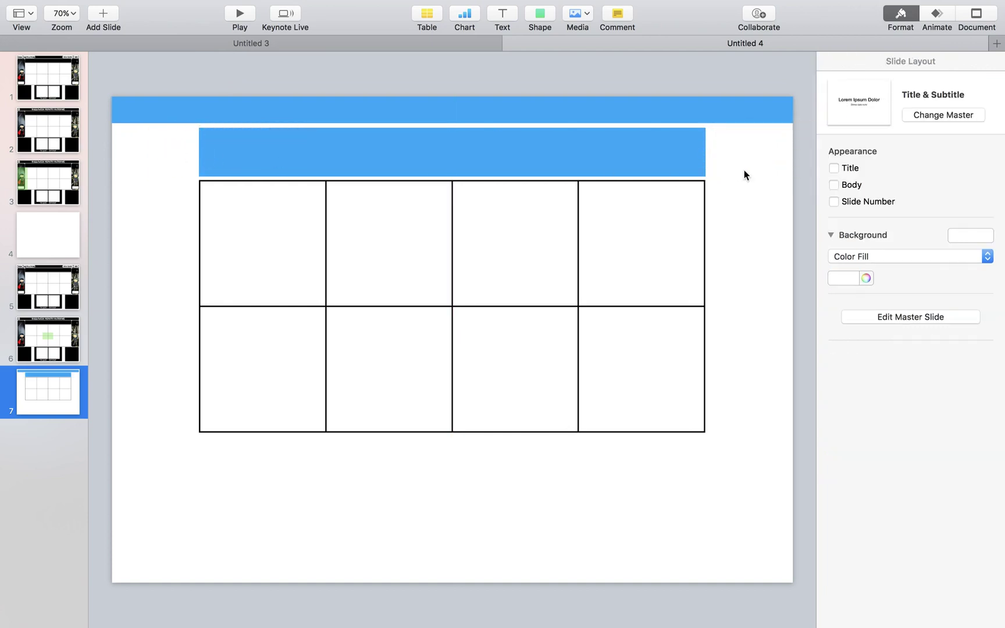
{"action": "left_click", "coordinate": [620, 158]}
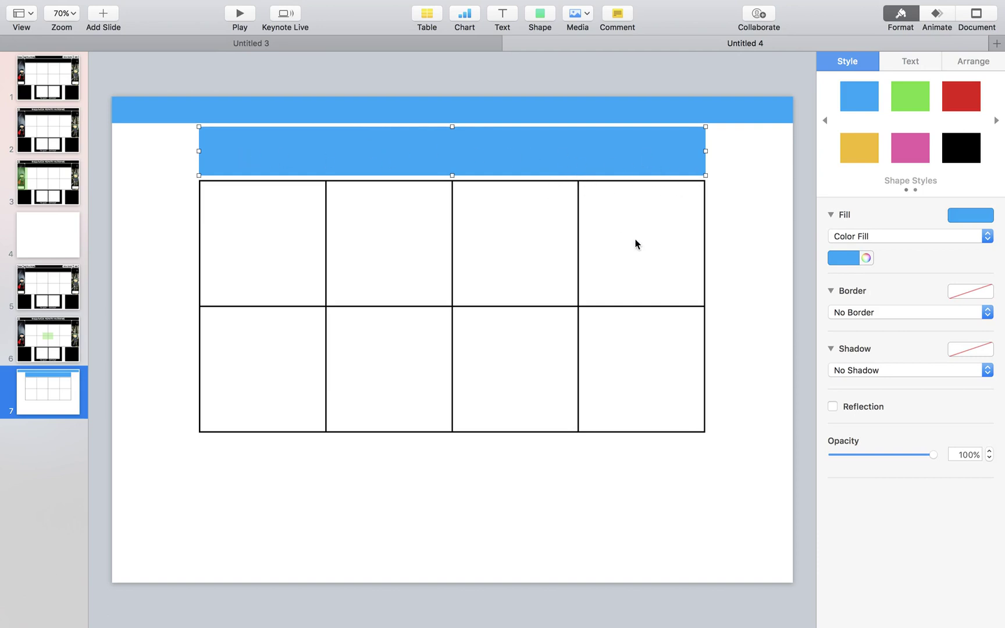
{"action": "left_click", "coordinate": [727, 249]}
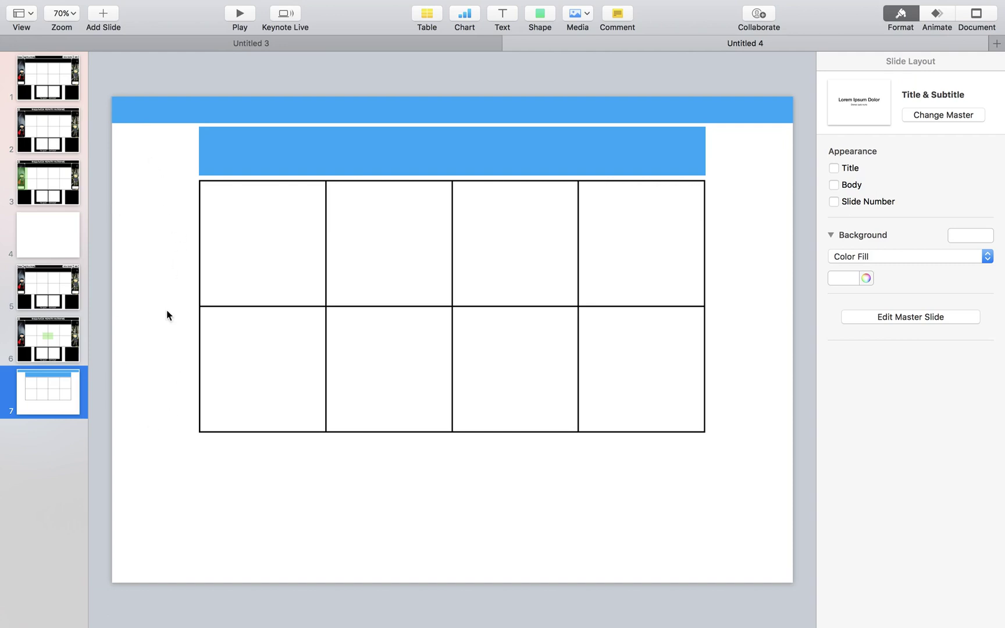
Step: Insert a square and stretch it into a tall left column ending level with the table's bottom
{"action": "left_click", "coordinate": [538, 18]}
{"action": "left_click", "coordinate": [537, 122]}
{"action": "left_click_drag", "start_coordinate": [457, 341], "coordinate": [132, 145]}
{"action": "left_click", "coordinate": [48, 348]}
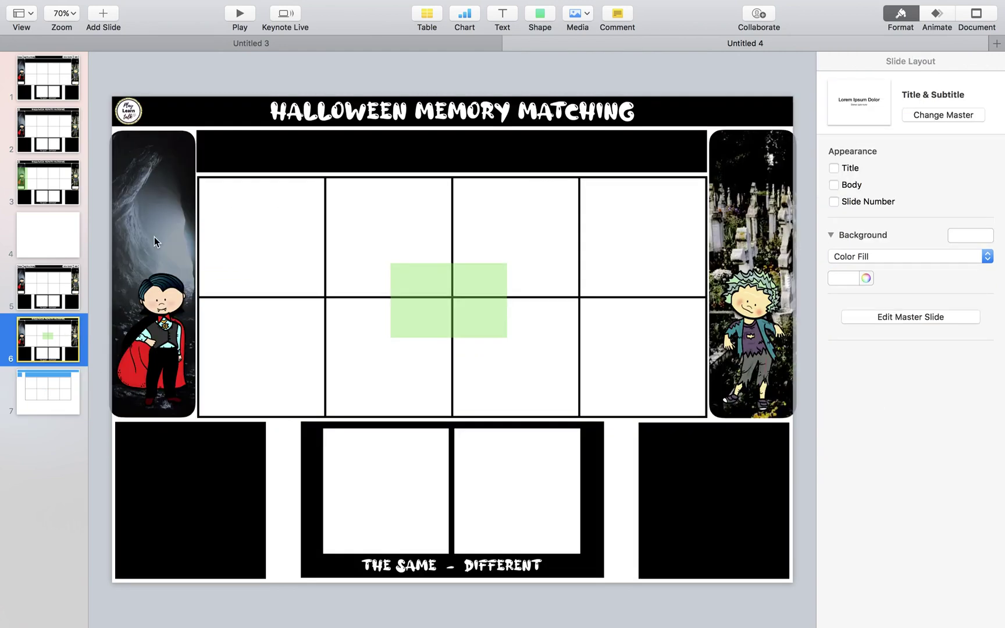
{"action": "left_click", "coordinate": [61, 414]}
{"action": "left_click", "coordinate": [162, 169]}
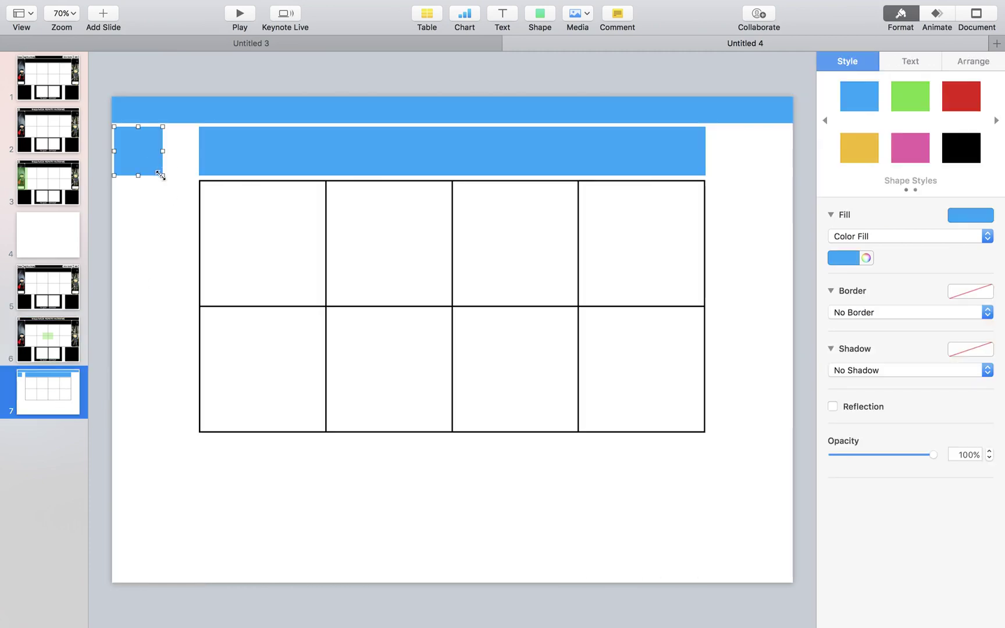
{"action": "left_click_drag", "start_coordinate": [163, 176], "coordinate": [197, 431]}
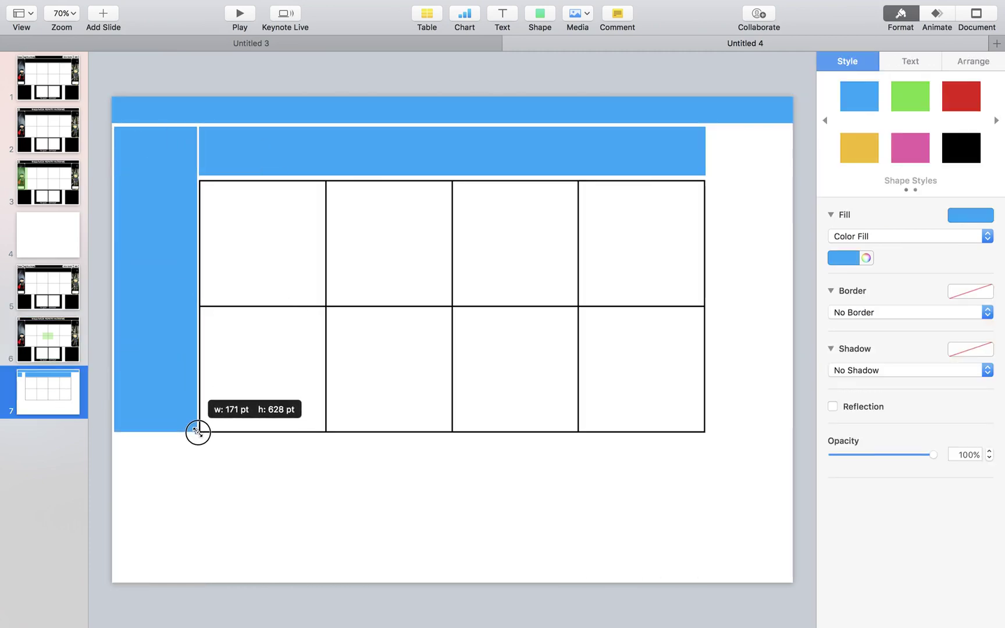
{"action": "left_click", "coordinate": [209, 451]}
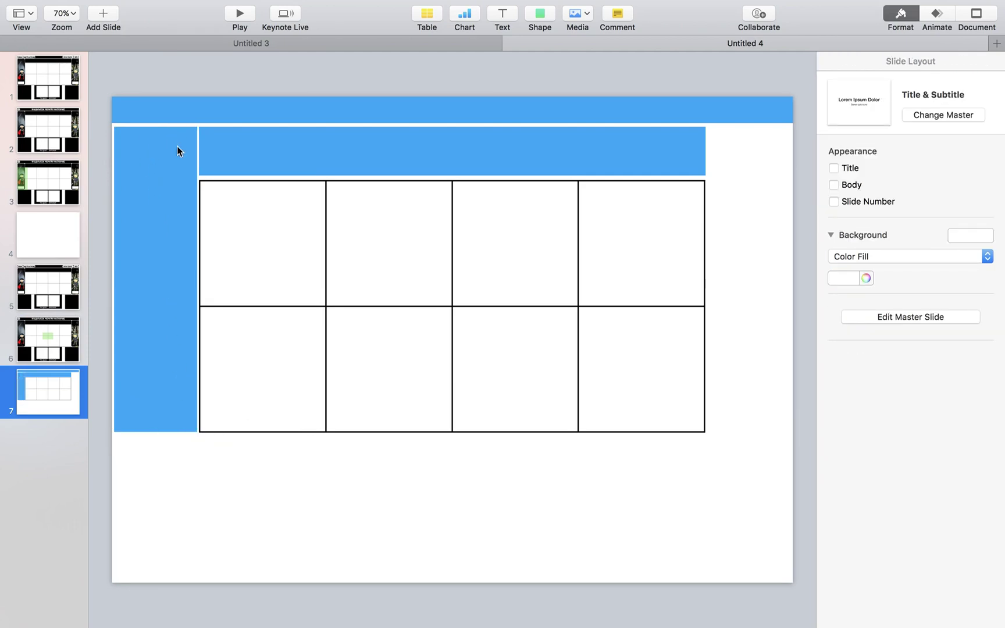
Step: Option-drag a copy of the left blue column to the slide's right edge
{"action": "left_click", "coordinate": [168, 182]}
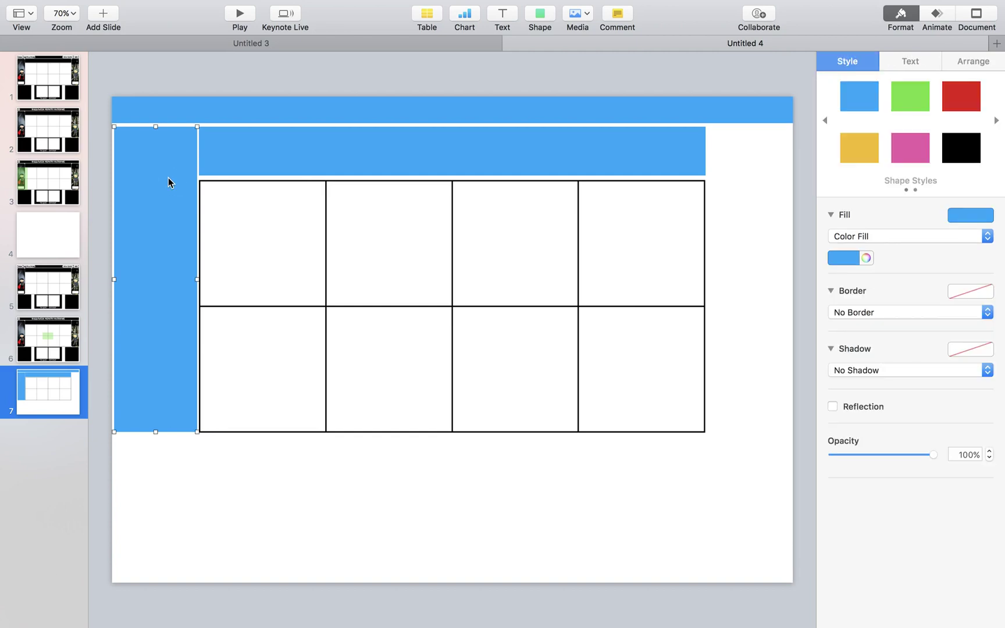
{"action": "left_click_drag", "start_coordinate": [169, 177], "coordinate": [756, 174]}
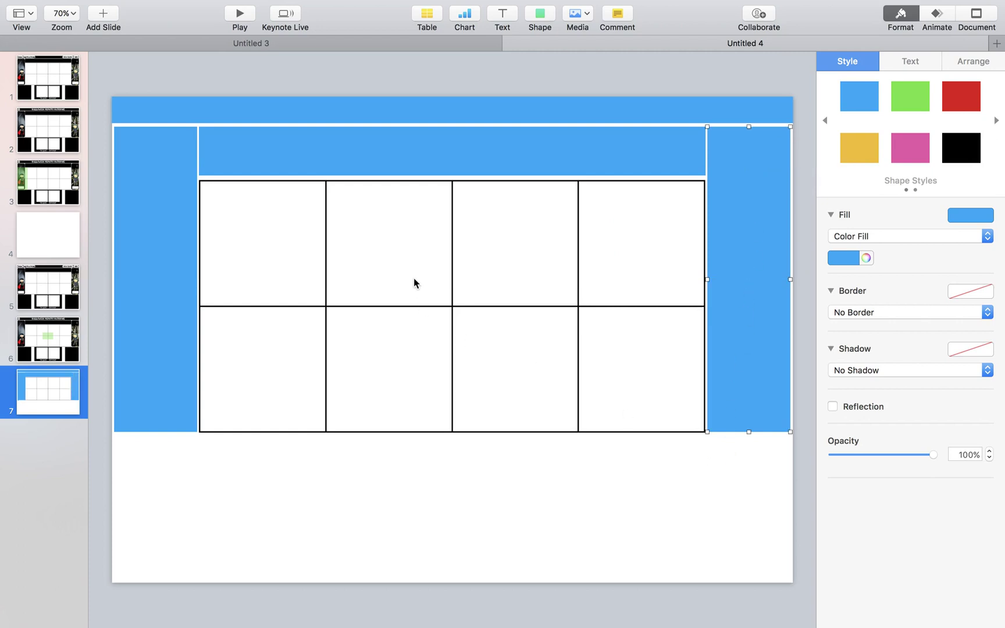
{"action": "left_click", "coordinate": [455, 309]}
{"action": "left_click", "coordinate": [453, 306]}
{"action": "left_click", "coordinate": [481, 441]}
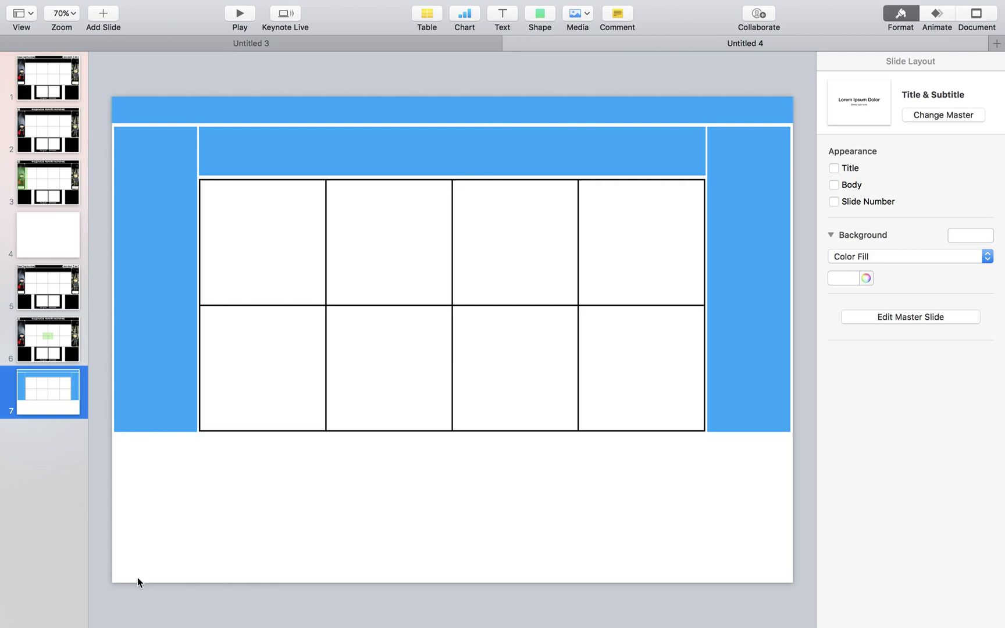
Step: Copy the left column below the table and resize it into a bottom-left box
{"action": "left_click", "coordinate": [158, 316]}
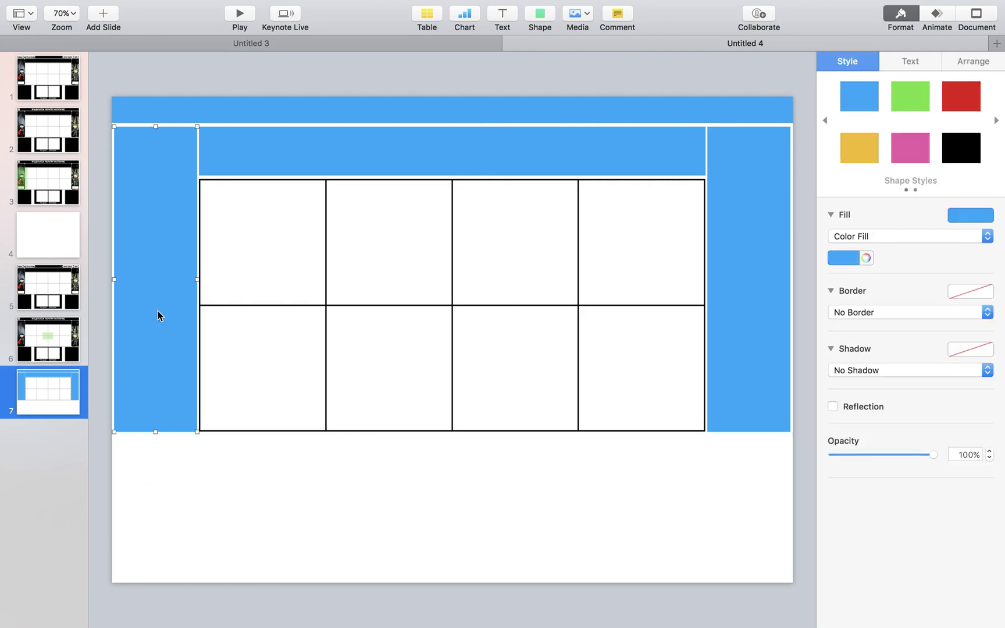
{"action": "left_click_drag", "start_coordinate": [158, 315], "coordinate": [149, 457]}
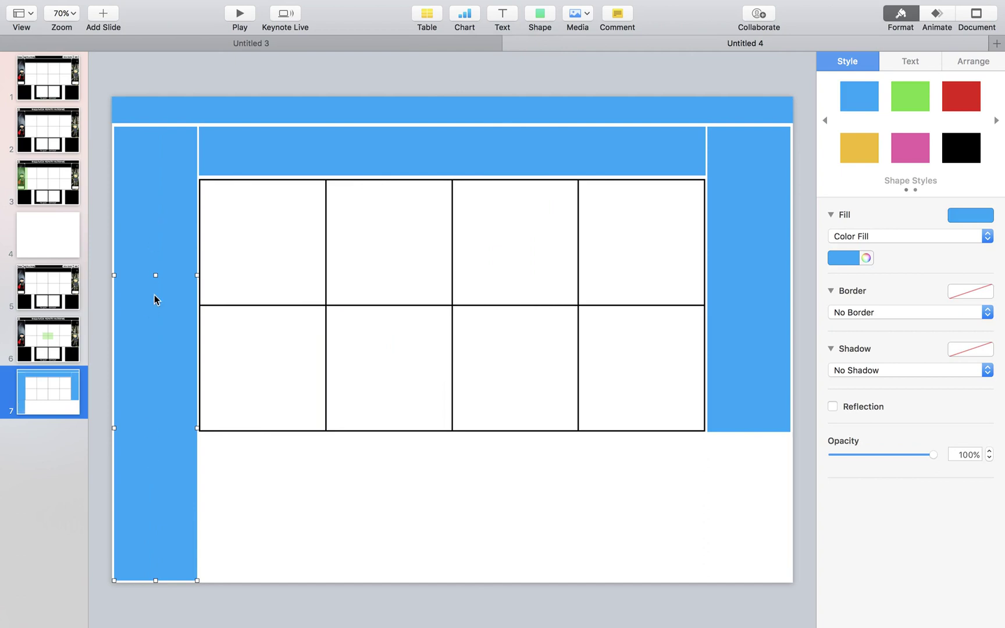
{"action": "left_click_drag", "start_coordinate": [153, 276], "coordinate": [154, 436]}
{"action": "left_click_drag", "start_coordinate": [195, 508], "coordinate": [263, 512]}
{"action": "left_click", "coordinate": [281, 519]}
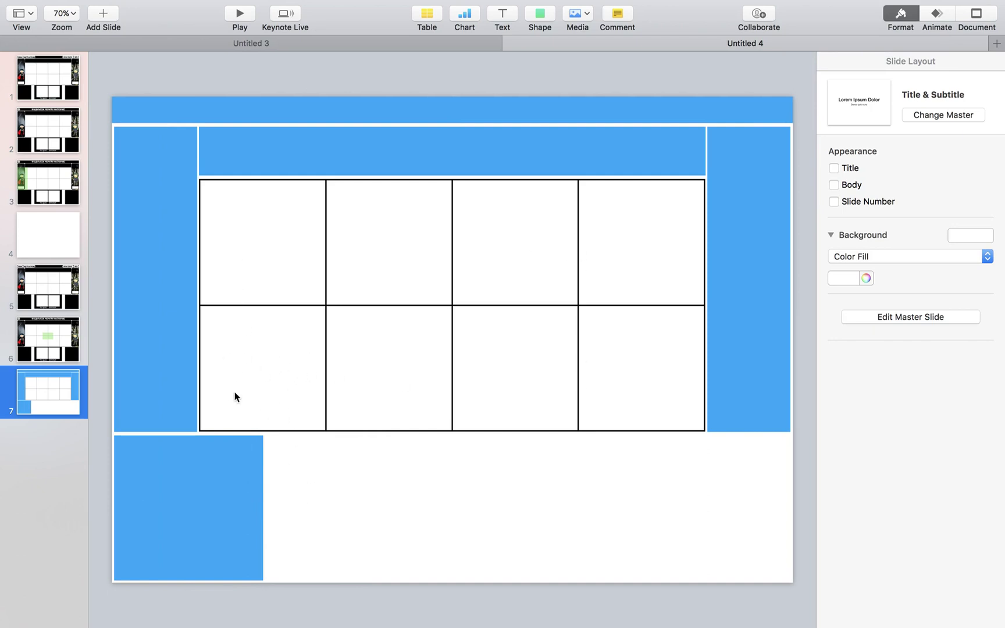
Step: Option-drag a copy of the bottom-left box into the bottom-right corner
{"action": "left_click", "coordinate": [227, 503]}
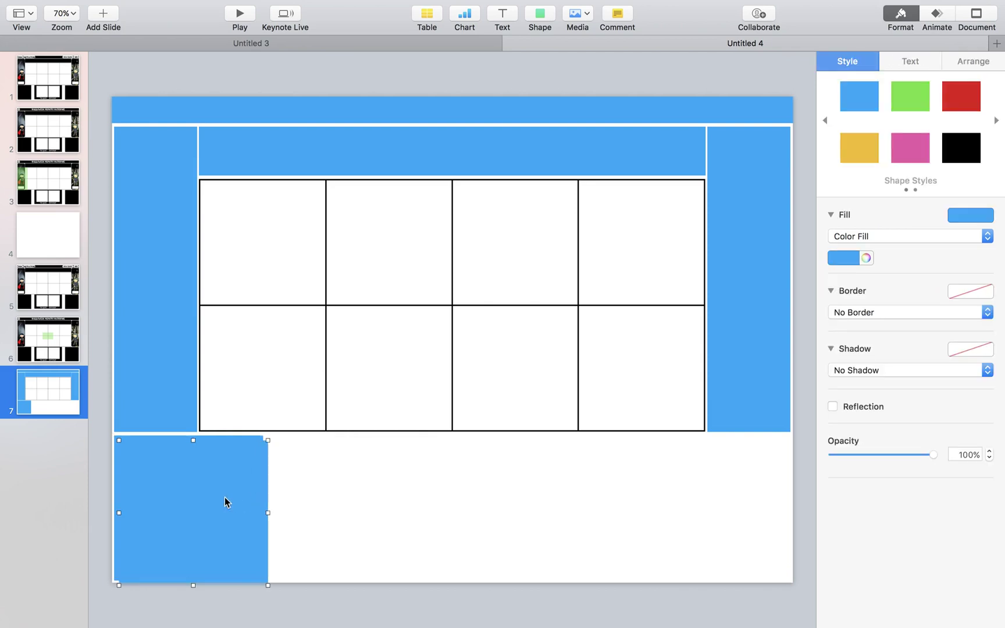
{"action": "left_click_drag", "start_coordinate": [226, 501], "coordinate": [746, 495]}
{"action": "left_click", "coordinate": [550, 531]}
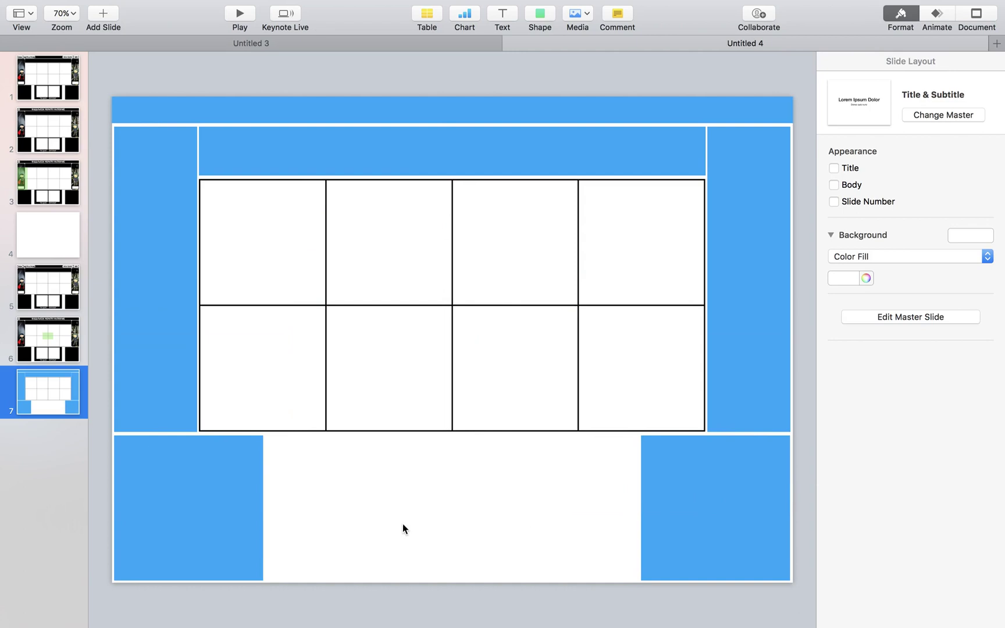
Step: Copy the bottom-left box to the bottom centre, widen it and centre it between the corners
{"action": "left_click", "coordinate": [172, 507]}
{"action": "left_click_drag", "start_coordinate": [170, 503], "coordinate": [345, 497]}
{"action": "left_click", "coordinate": [68, 351]}
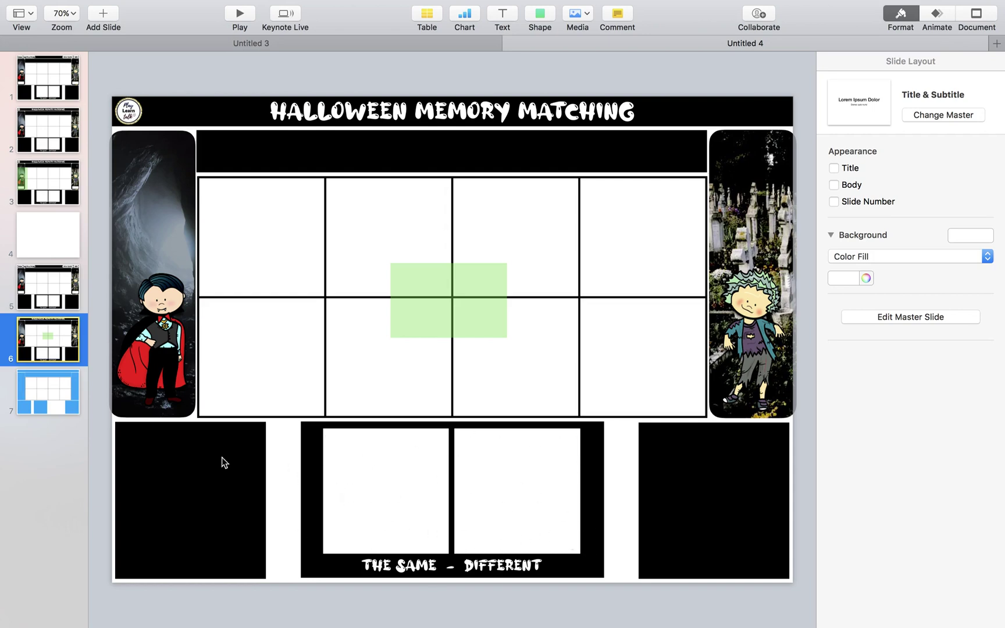
{"action": "left_click", "coordinate": [54, 389]}
{"action": "left_click", "coordinate": [387, 531]}
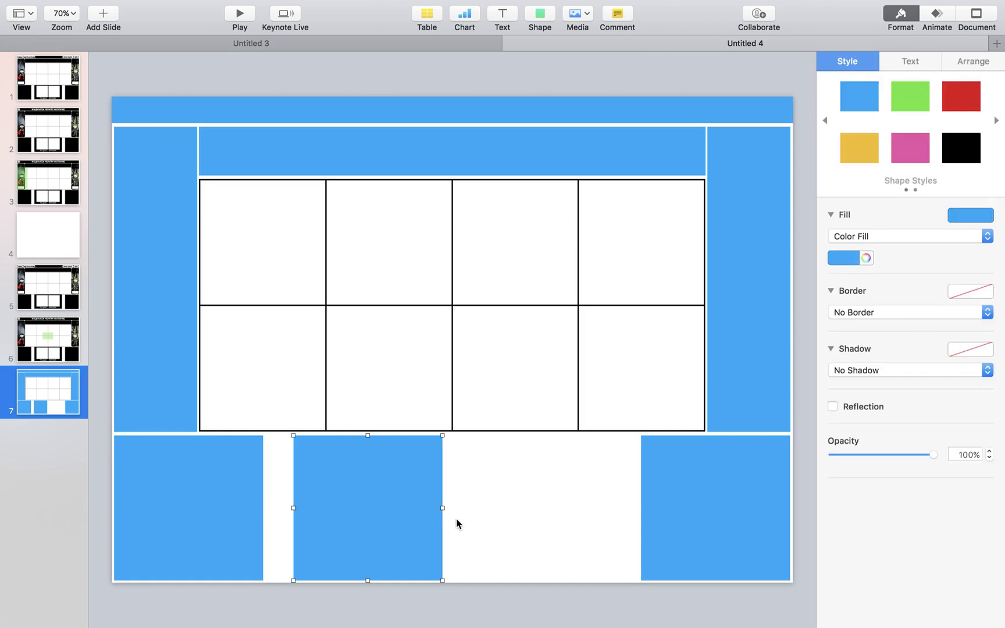
{"action": "left_click_drag", "start_coordinate": [443, 508], "coordinate": [588, 508]}
{"action": "left_click", "coordinate": [527, 499]}
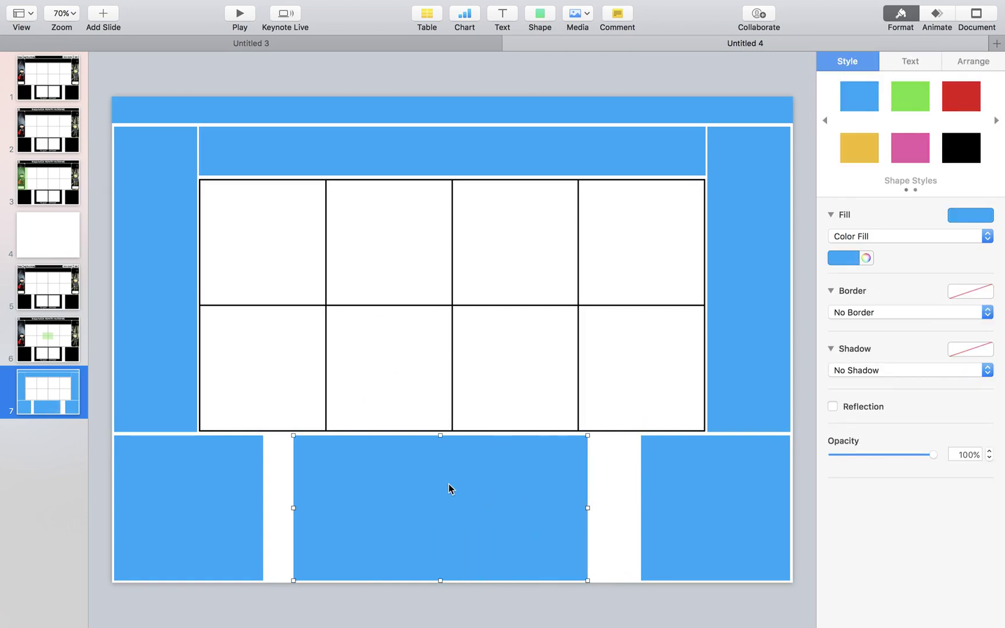
{"action": "left_click_drag", "start_coordinate": [450, 484], "coordinate": [462, 484]}
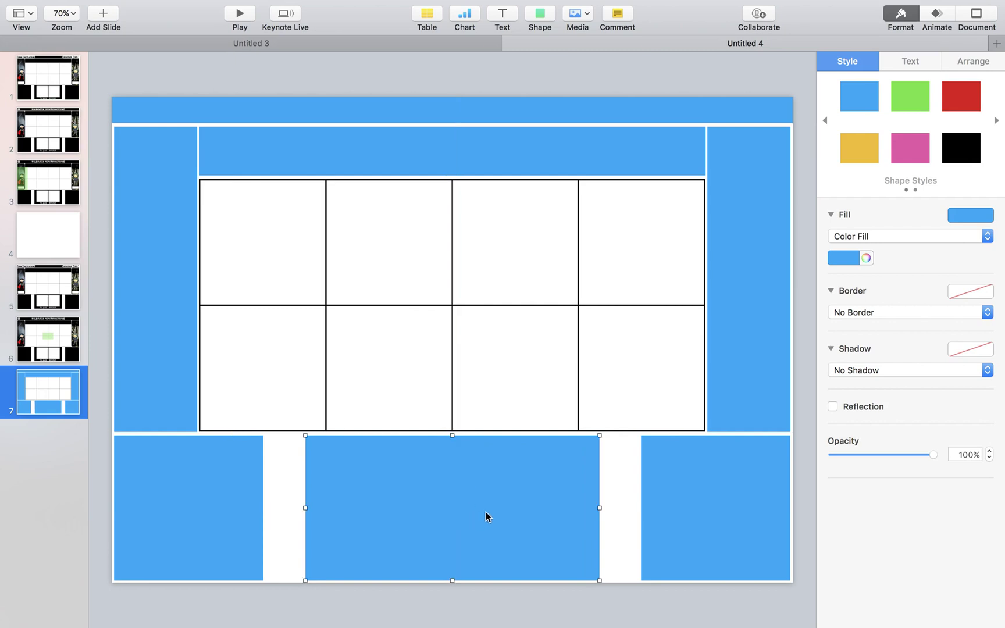
Step: Select all seven blue frame rectangles and change their fill to black
{"action": "left_click", "coordinate": [291, 103]}
{"action": "left_click", "coordinate": [159, 190], "text": "shift"}
{"action": "left_click", "coordinate": [314, 166], "text": "shift"}
{"action": "left_click", "coordinate": [754, 182], "text": "shift"}
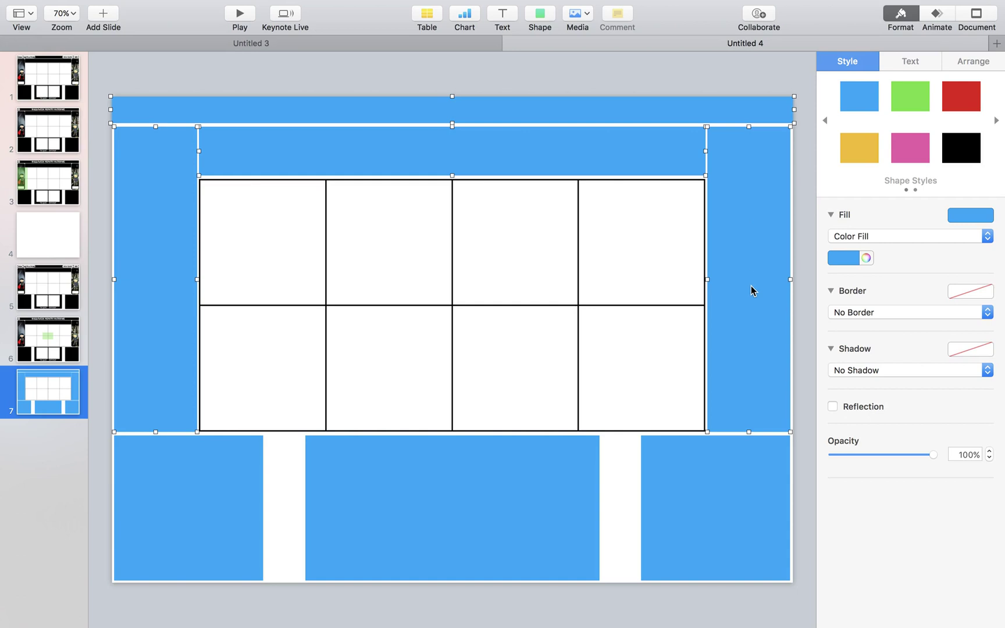
{"action": "left_click", "coordinate": [749, 462], "text": "shift"}
{"action": "left_click", "coordinate": [597, 475], "text": "shift"}
{"action": "left_click", "coordinate": [228, 481], "text": "shift"}
{"action": "left_click", "coordinate": [841, 263]}
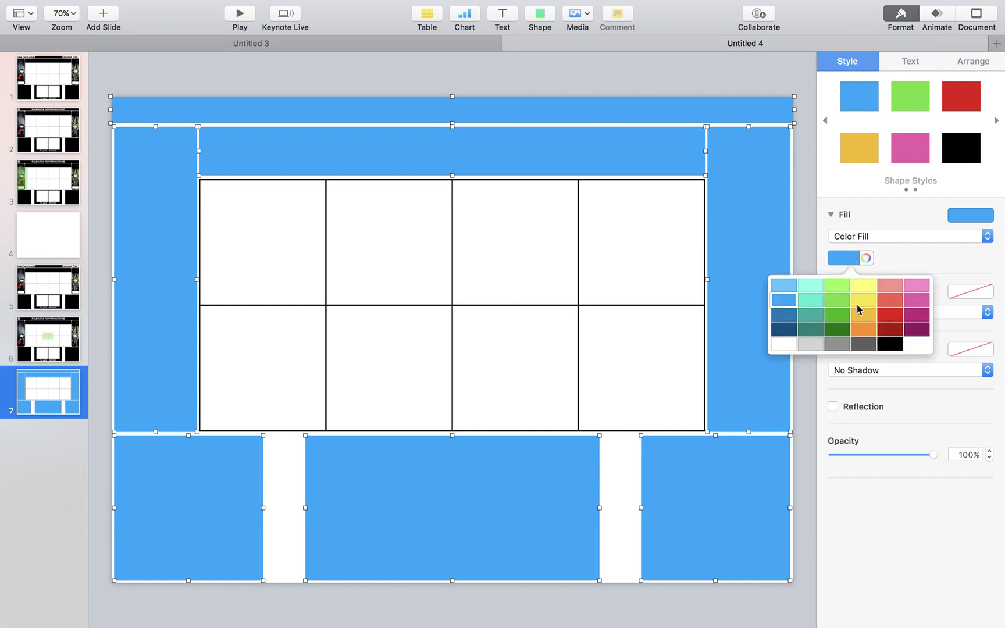
{"action": "left_click", "coordinate": [885, 348]}
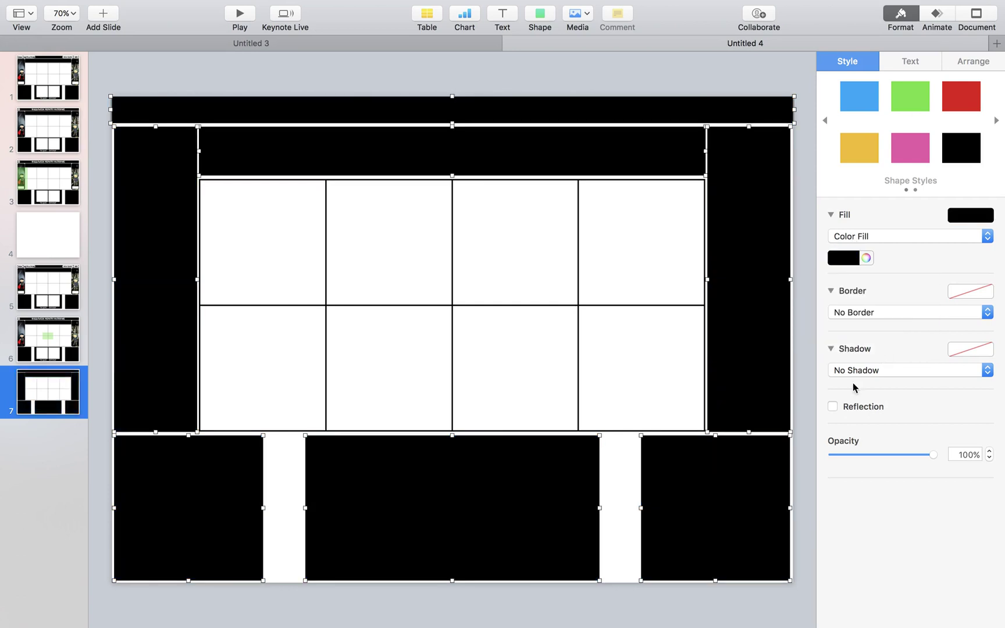
{"action": "left_click", "coordinate": [806, 460]}
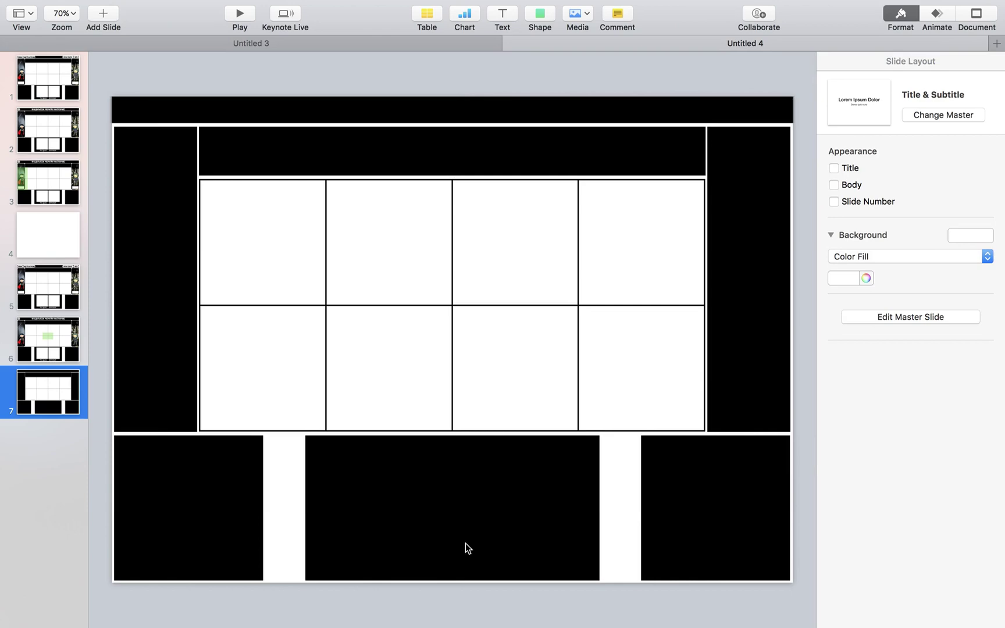
{"action": "left_click", "coordinate": [67, 349]}
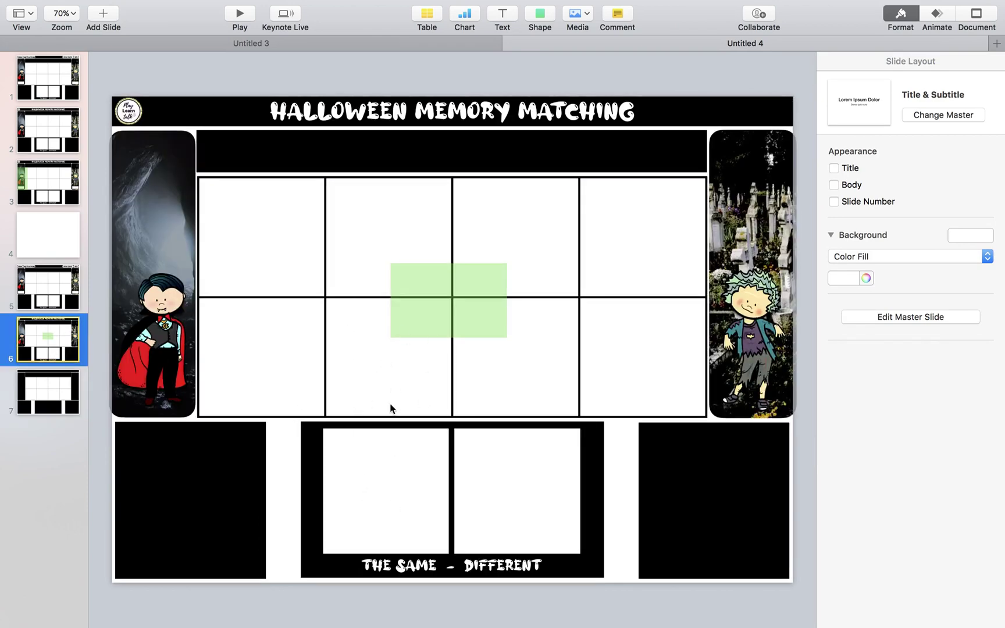
Step: On slide 7, insert a square sized to a grid cell and place it in the bottom-middle black box
{"action": "left_click", "coordinate": [33, 393]}
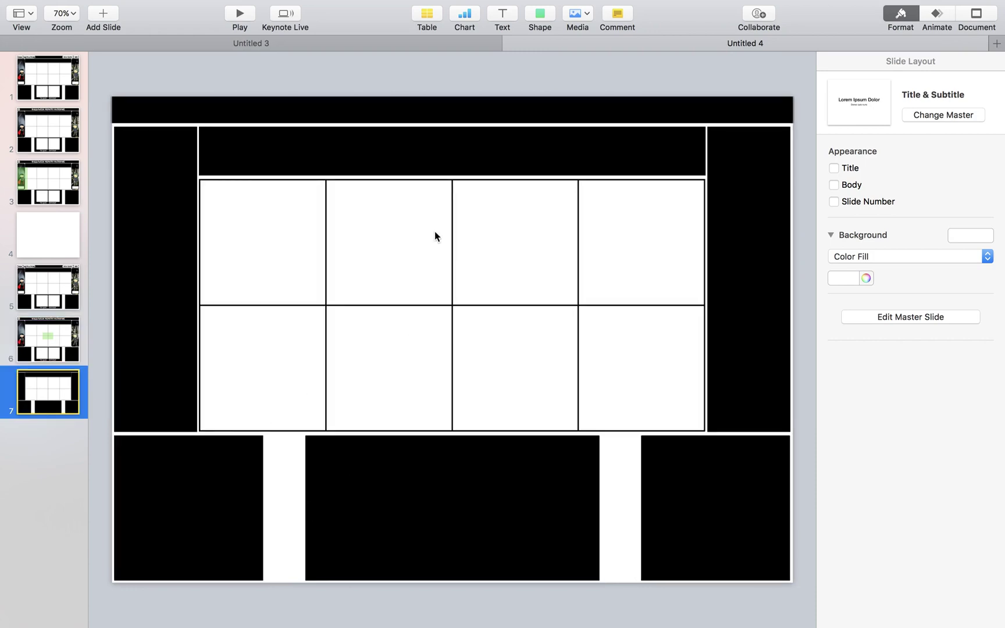
{"action": "left_click", "coordinate": [555, 20]}
{"action": "left_click", "coordinate": [539, 123]}
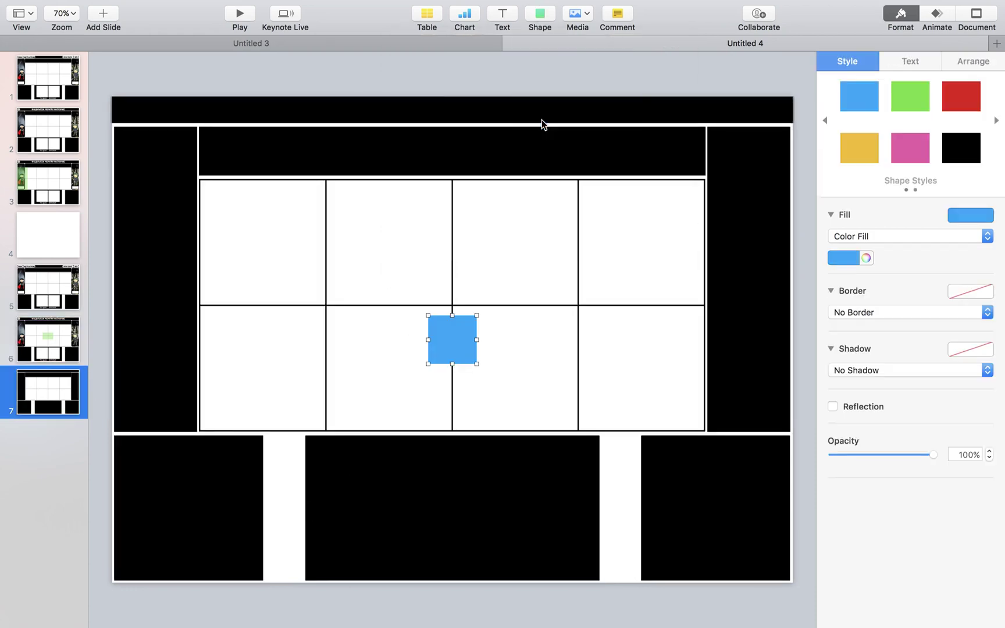
{"action": "left_click_drag", "start_coordinate": [446, 352], "coordinate": [452, 429]}
{"action": "left_click", "coordinate": [495, 420]}
{"action": "left_click", "coordinate": [418, 381]}
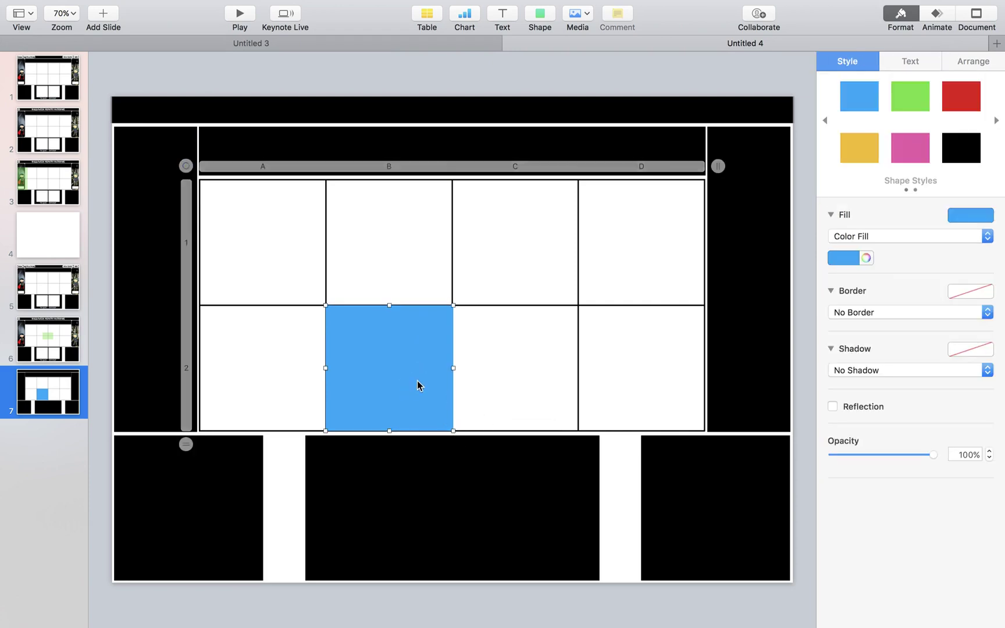
{"action": "left_click_drag", "start_coordinate": [417, 381], "coordinate": [488, 522]}
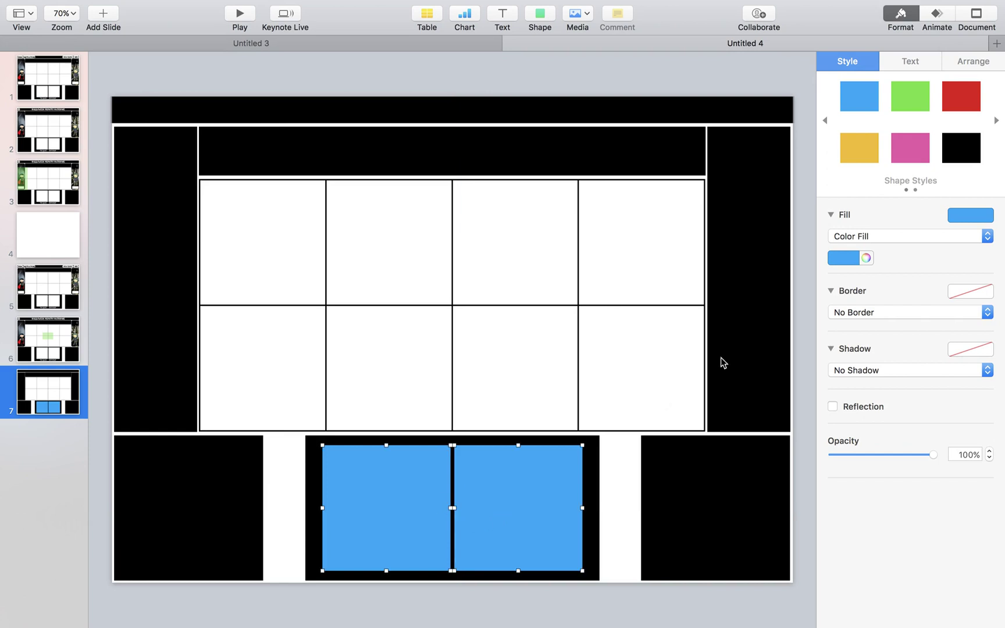
Step: Fill both squares with white
{"action": "left_click", "coordinate": [851, 257]}
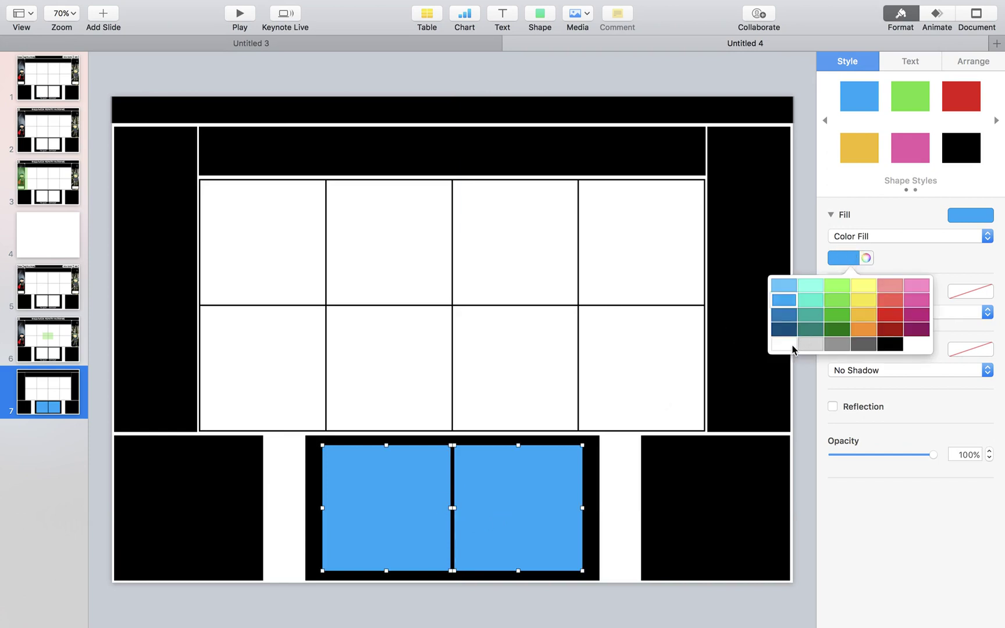
{"action": "left_click", "coordinate": [793, 348]}
{"action": "left_click", "coordinate": [622, 512]}
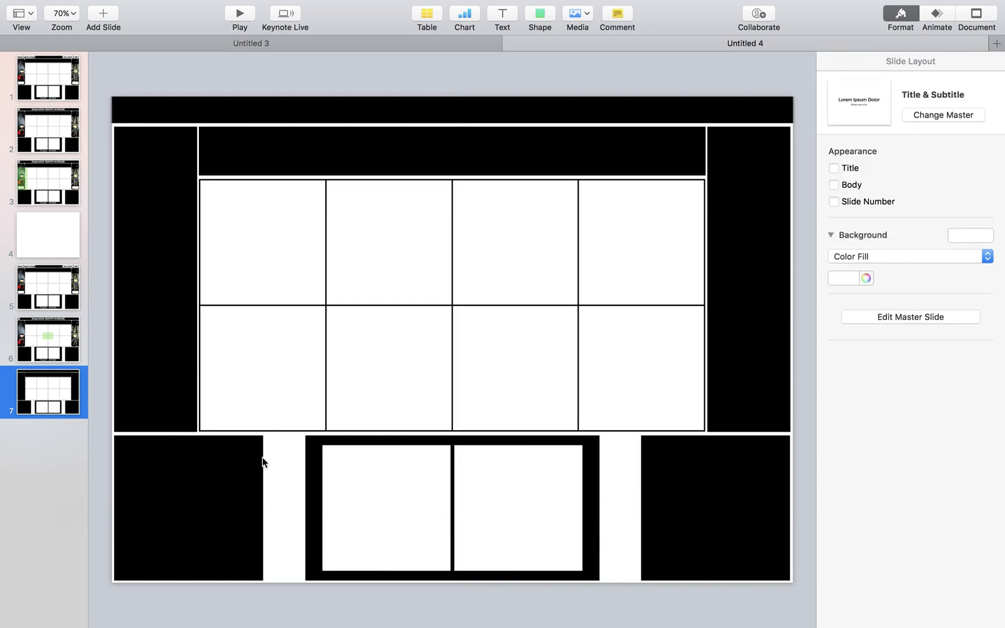
Step: Group the two white squares and shrink the group to 490 × 236 pt inside the black box
{"action": "left_click", "coordinate": [37, 341]}
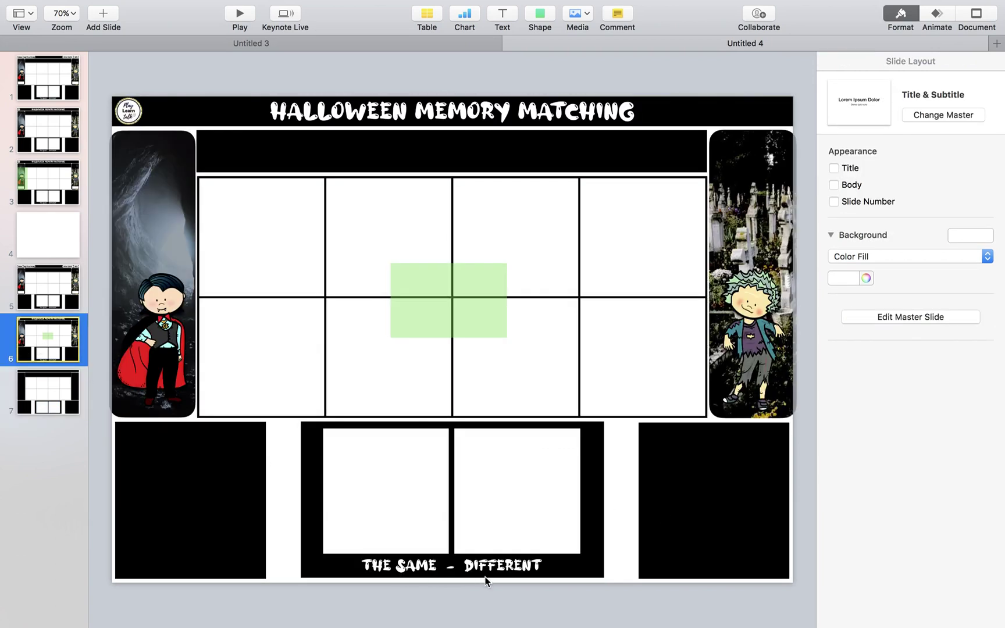
{"action": "left_click", "coordinate": [54, 387]}
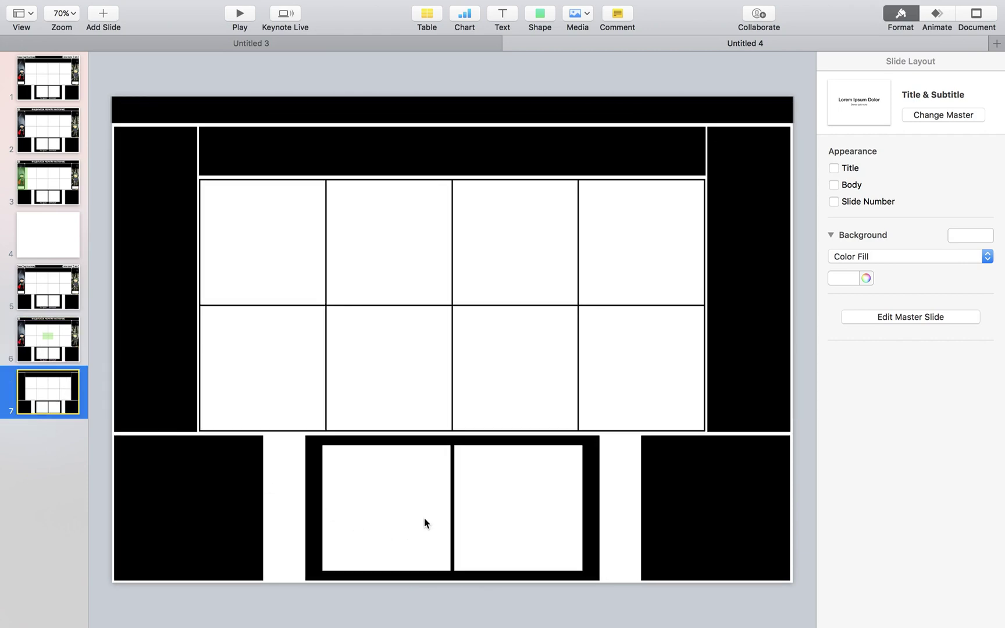
{"action": "left_click", "coordinate": [402, 544]}
{"action": "left_click", "coordinate": [483, 544], "text": "shift"}
{"action": "left_click", "coordinate": [969, 68]}
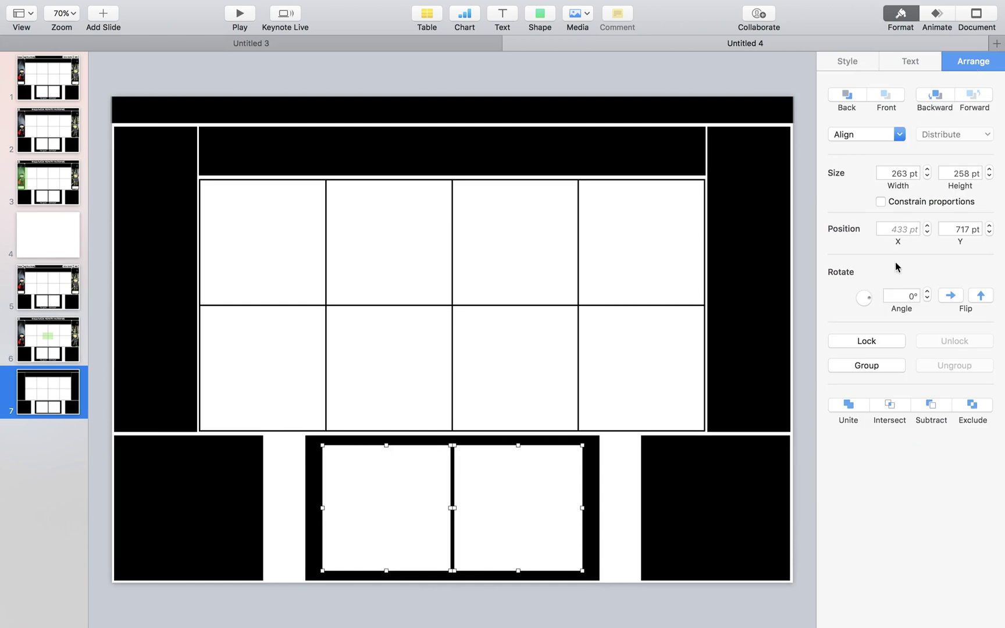
{"action": "left_click", "coordinate": [867, 366]}
{"action": "left_click_drag", "start_coordinate": [323, 571], "coordinate": [386, 545]}
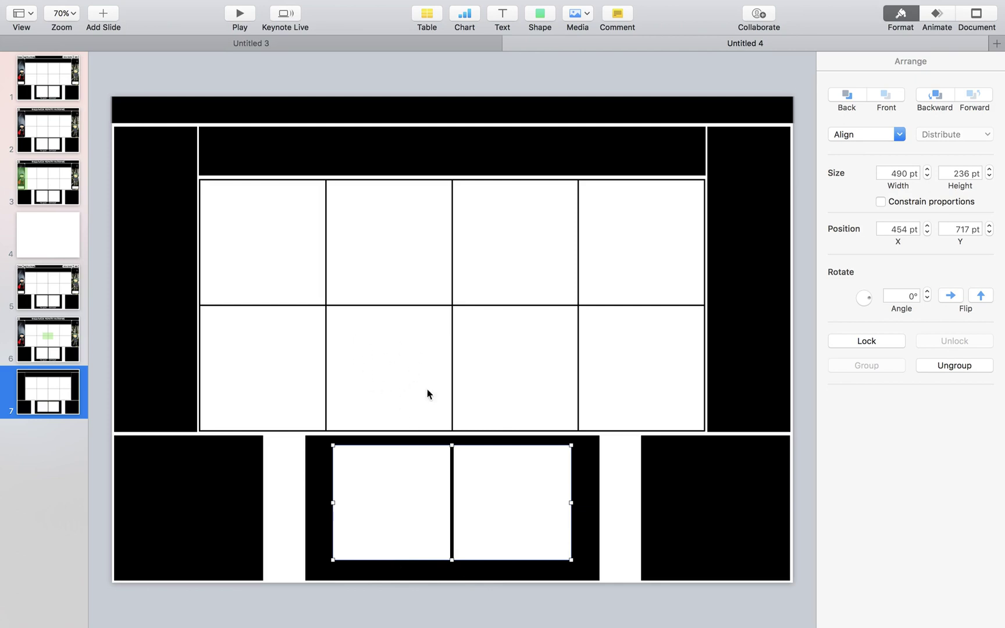
Step: Shorten the grid table and both side panels to one matching height, then delete the white box pair
{"action": "left_click", "coordinate": [500, 420]}
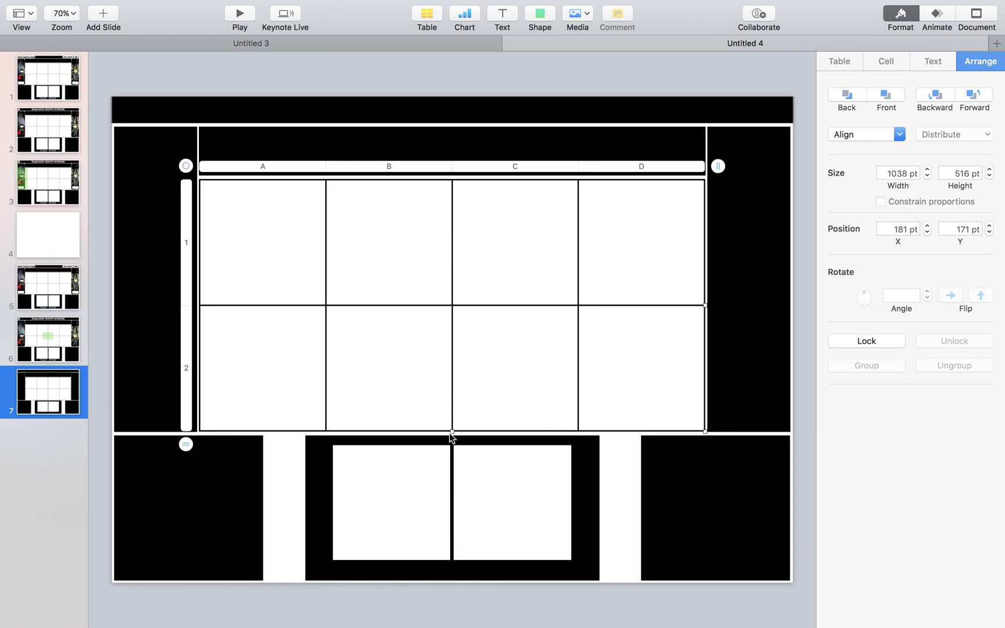
{"action": "left_click_drag", "start_coordinate": [452, 431], "coordinate": [452, 420]}
{"action": "left_click", "coordinate": [760, 408]}
{"action": "left_click_drag", "start_coordinate": [749, 432], "coordinate": [750, 422]}
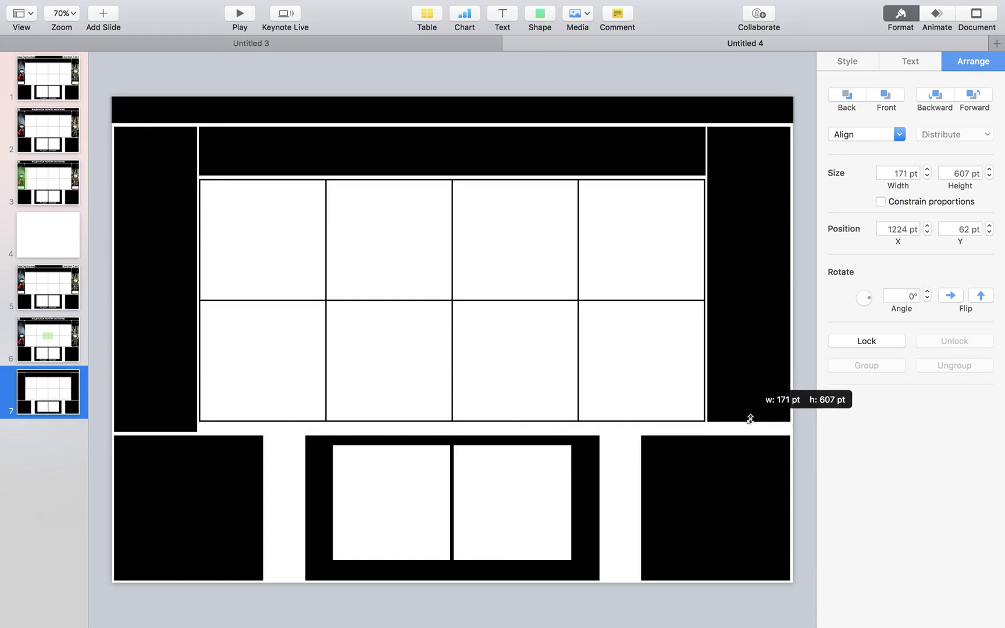
{"action": "left_click", "coordinate": [161, 414]}
{"action": "left_click_drag", "start_coordinate": [155, 432], "coordinate": [153, 421]}
{"action": "left_click", "coordinate": [527, 513]}
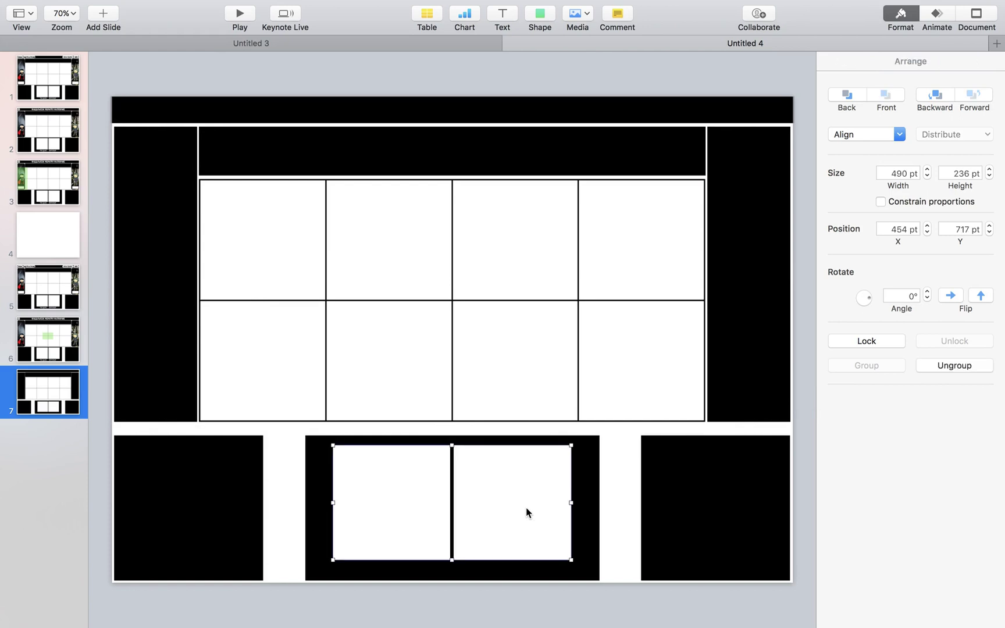
{"action": "key", "text": "Delete"}
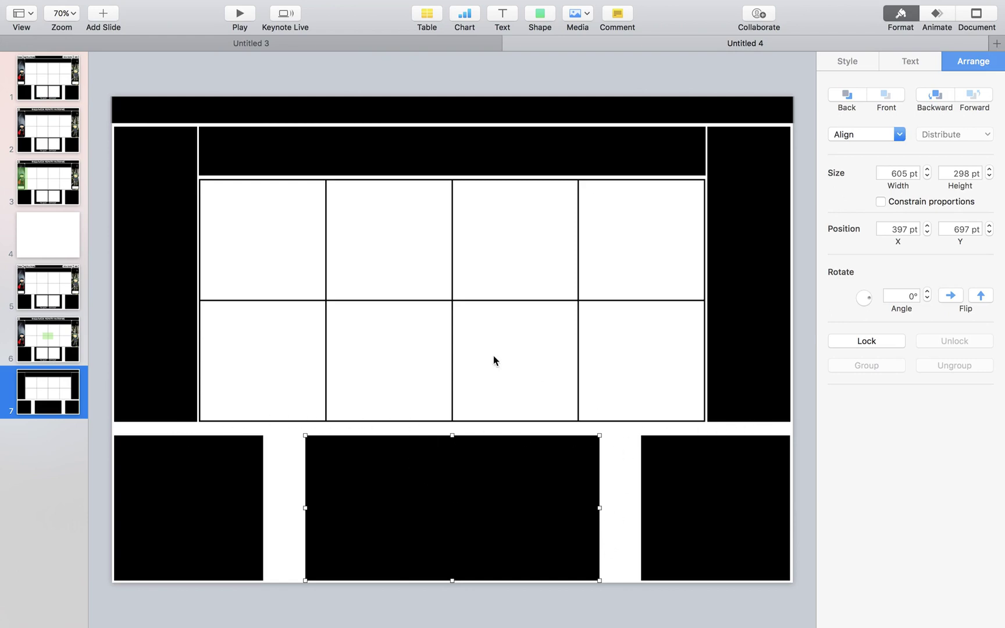
Step: Insert a square, duplicate it, and place both copies side by side in the bottom-centre black box
{"action": "left_click", "coordinate": [545, 18]}
{"action": "left_click", "coordinate": [535, 119]}
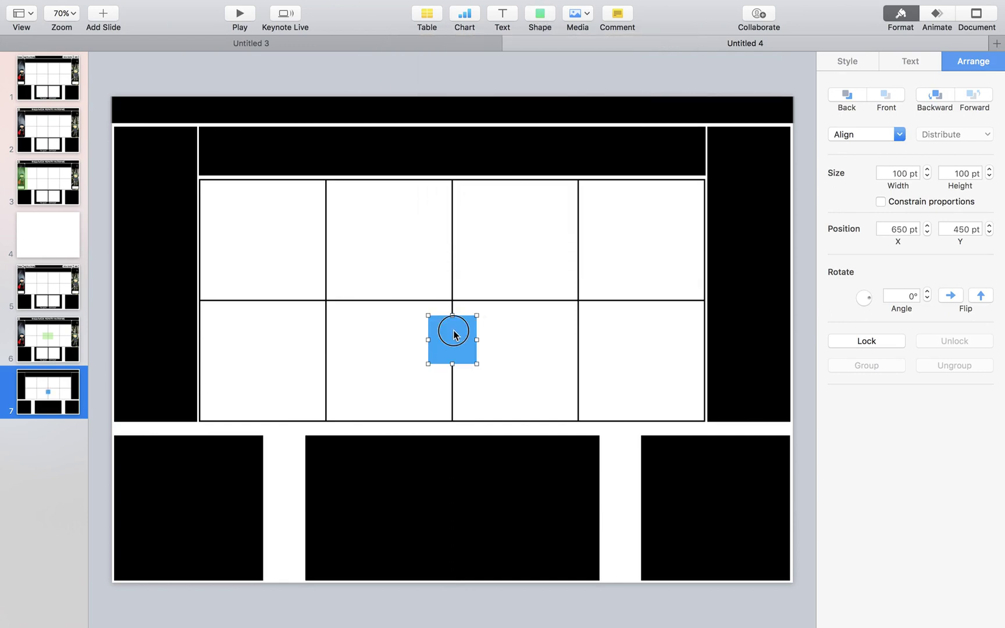
{"action": "left_click_drag", "start_coordinate": [445, 330], "coordinate": [451, 420]}
{"action": "key", "text": "Down"}
{"action": "key", "text": "super+d"}
{"action": "left_click_drag", "start_coordinate": [433, 386], "coordinate": [426, 529]}
{"action": "left_click_drag", "start_coordinate": [420, 350], "coordinate": [550, 505]}
{"action": "left_click", "coordinate": [413, 507], "text": "shift"}
{"action": "left_click_drag", "start_coordinate": [485, 509], "coordinate": [484, 510]}
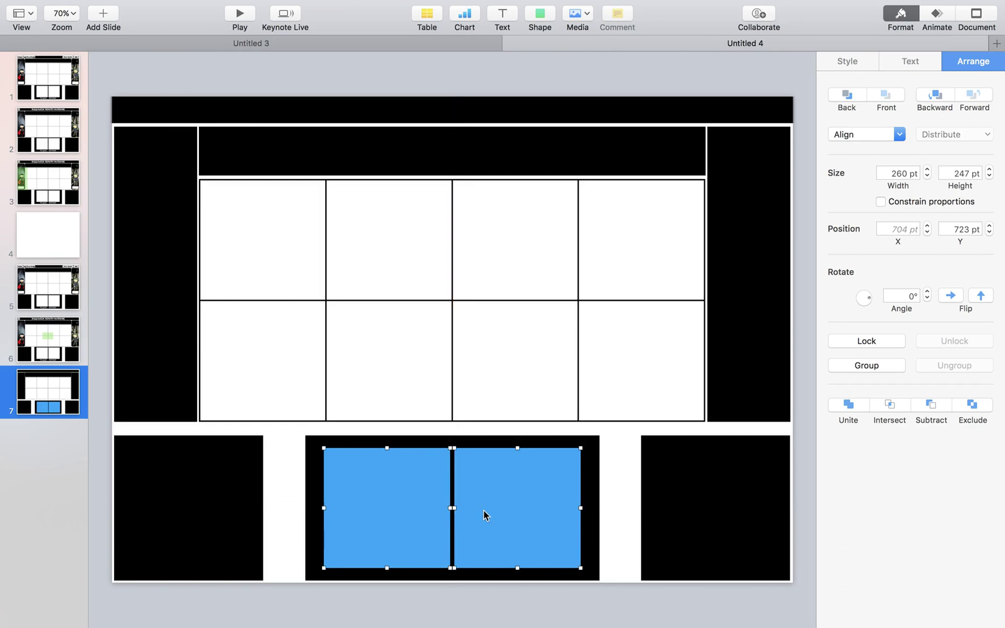
Step: Fill both 260 × 247 pt squares with white and nudge them up slightly
{"action": "left_click", "coordinate": [847, 62]}
{"action": "left_click", "coordinate": [843, 258]}
{"action": "left_click", "coordinate": [779, 348]}
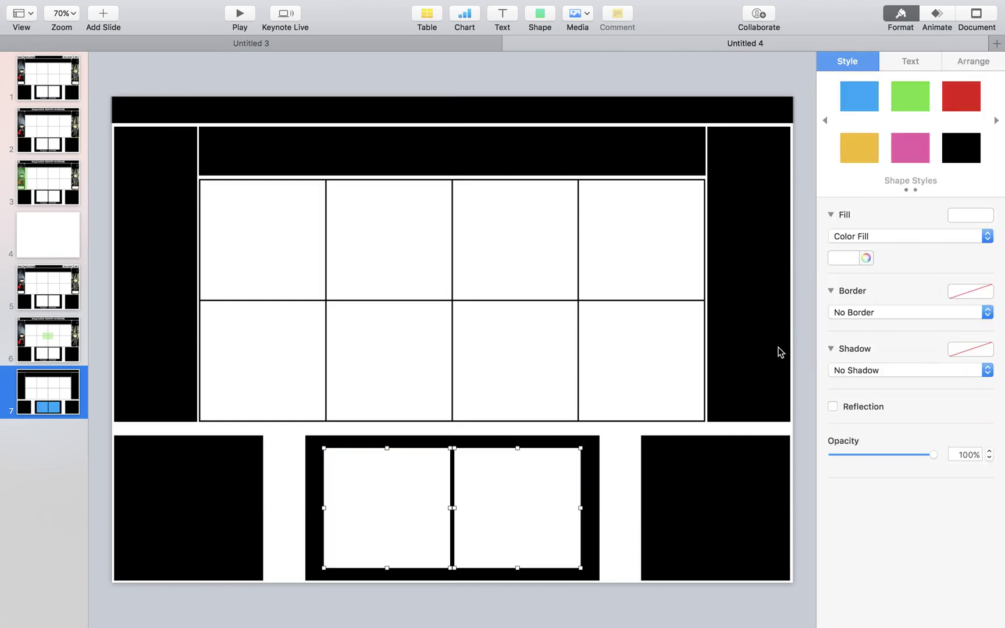
{"action": "left_click", "coordinate": [615, 519]}
{"action": "left_click", "coordinate": [518, 512]}
{"action": "left_click", "coordinate": [382, 515], "text": "shift"}
{"action": "key", "text": "Up"}
{"action": "key", "text": "Up"}
{"action": "key", "text": "Up"}
{"action": "key", "text": "Up"}
{"action": "key", "text": "Up"}
{"action": "key", "text": "Up"}
{"action": "key", "text": "Up"}
{"action": "key", "text": "Up"}
{"action": "key", "text": "Up"}
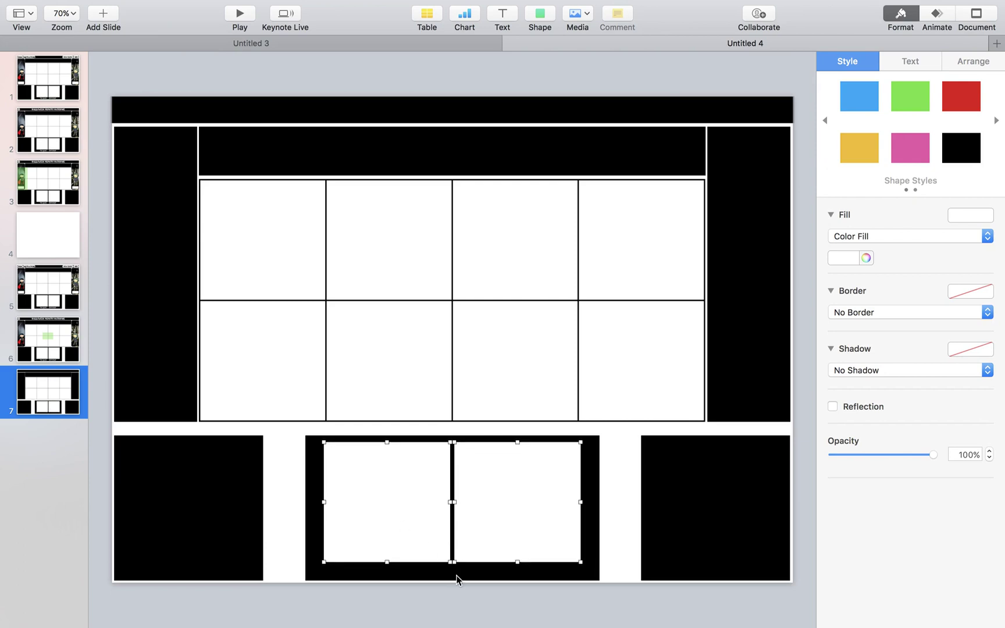
{"action": "left_click", "coordinate": [448, 577]}
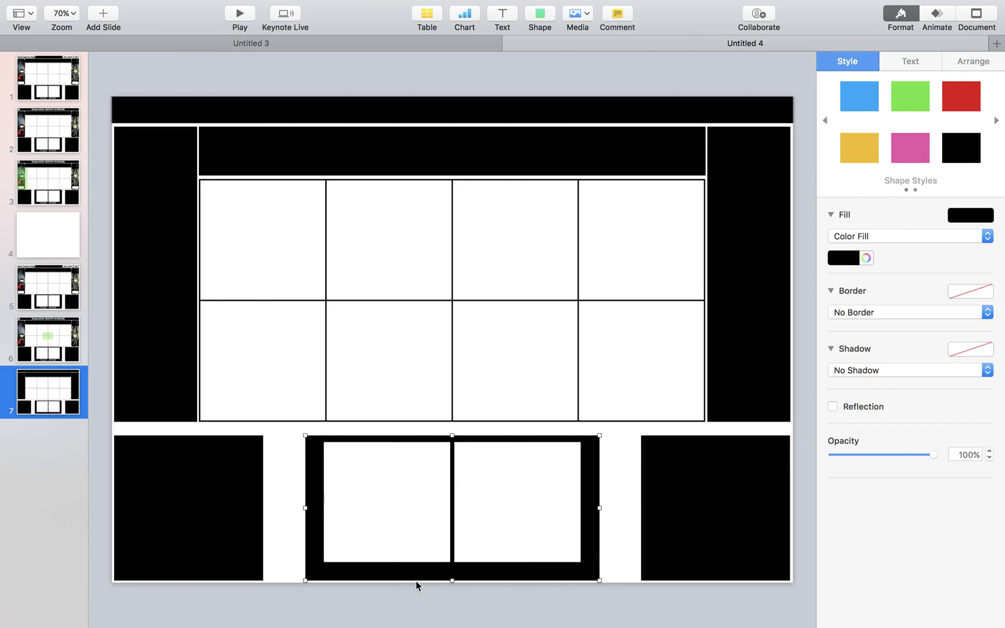
{"action": "left_click", "coordinate": [618, 574]}
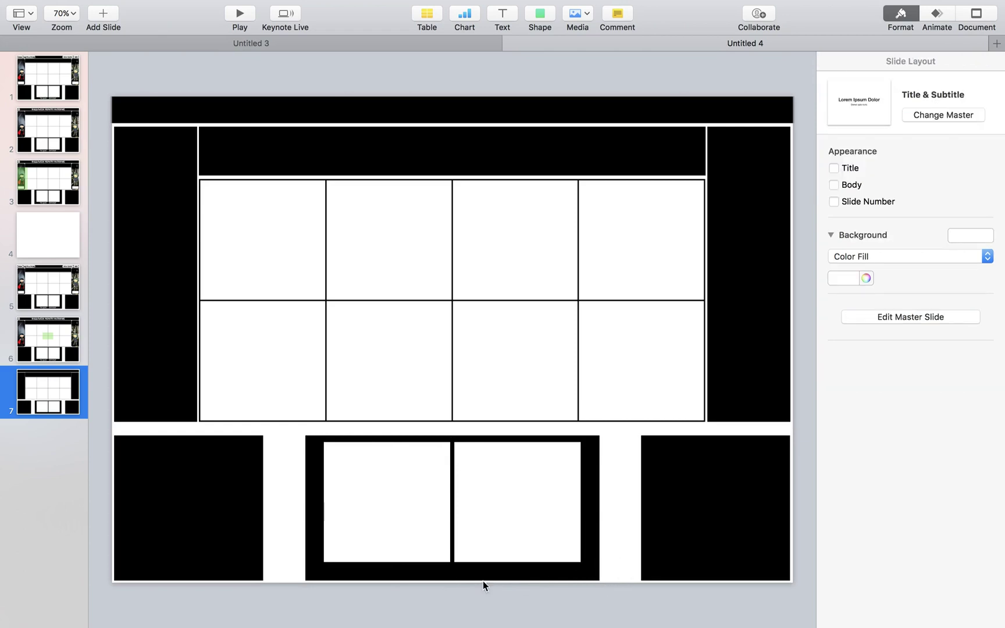
Step: Add a text box reading 'The same - Different'
{"action": "left_click", "coordinate": [460, 576]}
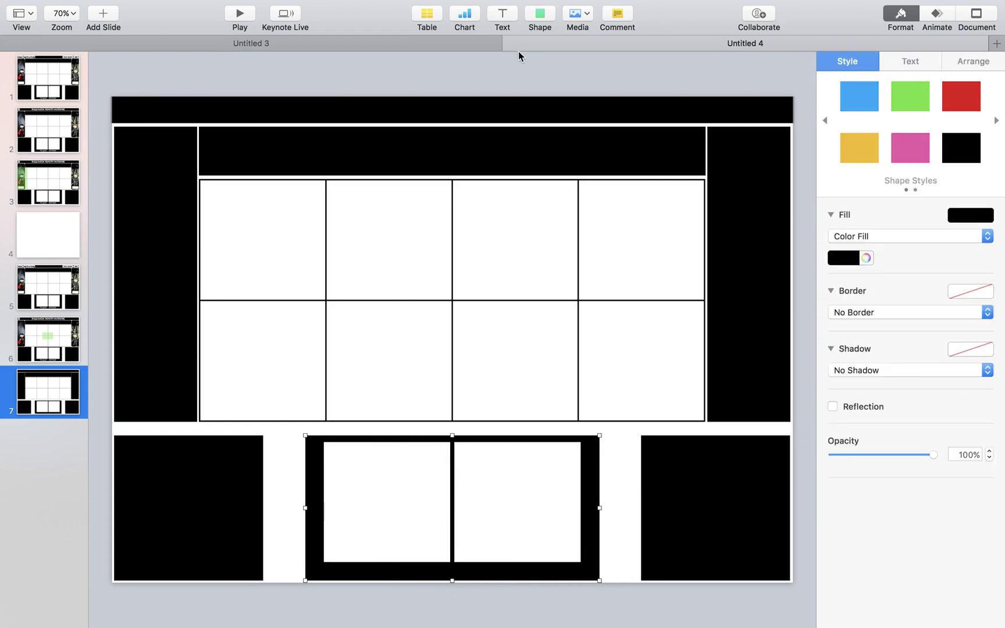
{"action": "left_click", "coordinate": [911, 61]}
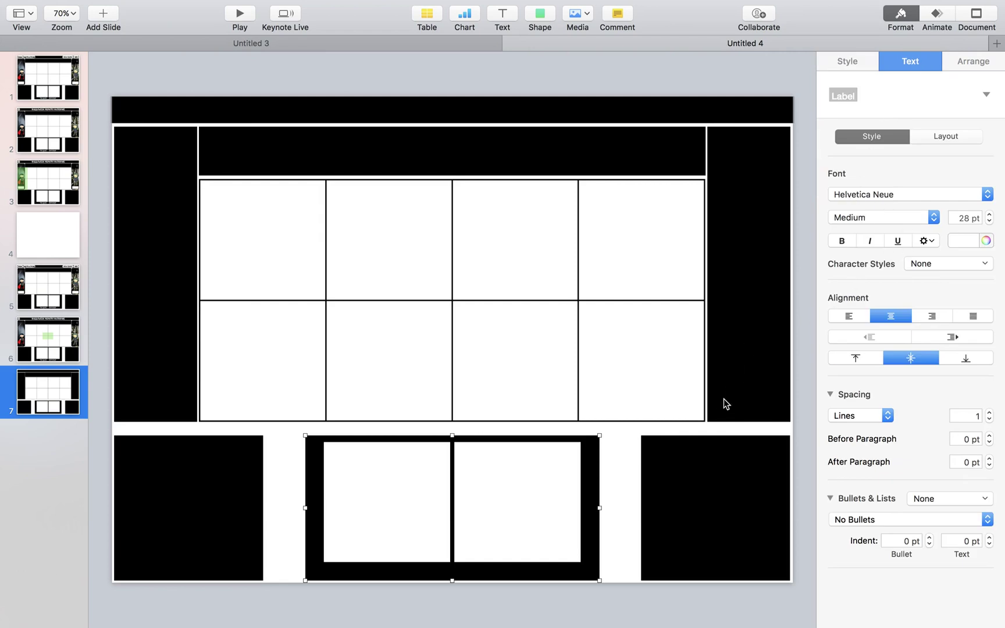
{"action": "left_click", "coordinate": [614, 508]}
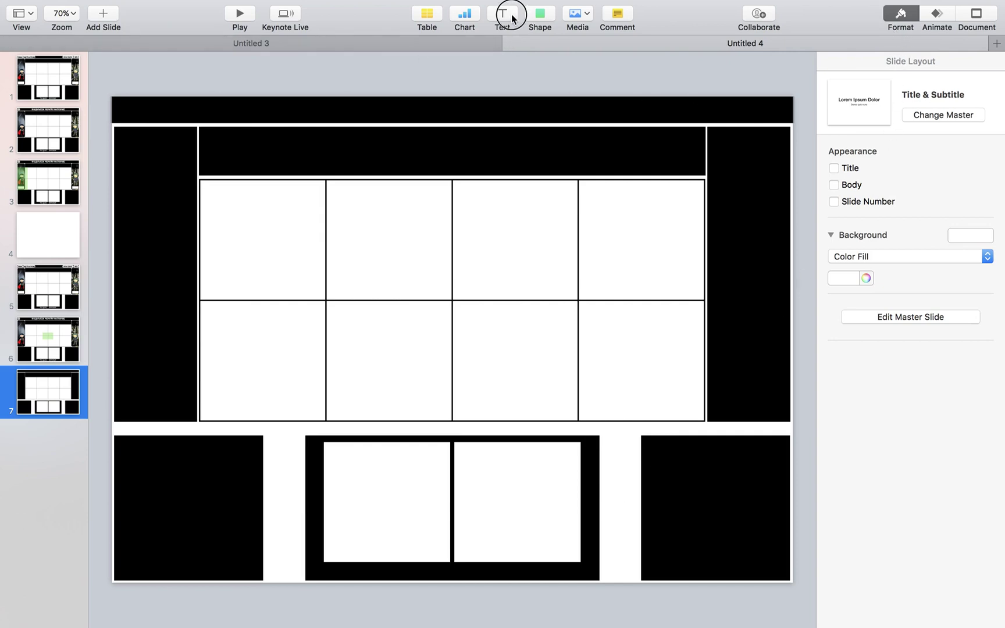
{"action": "left_click", "coordinate": [502, 40]}
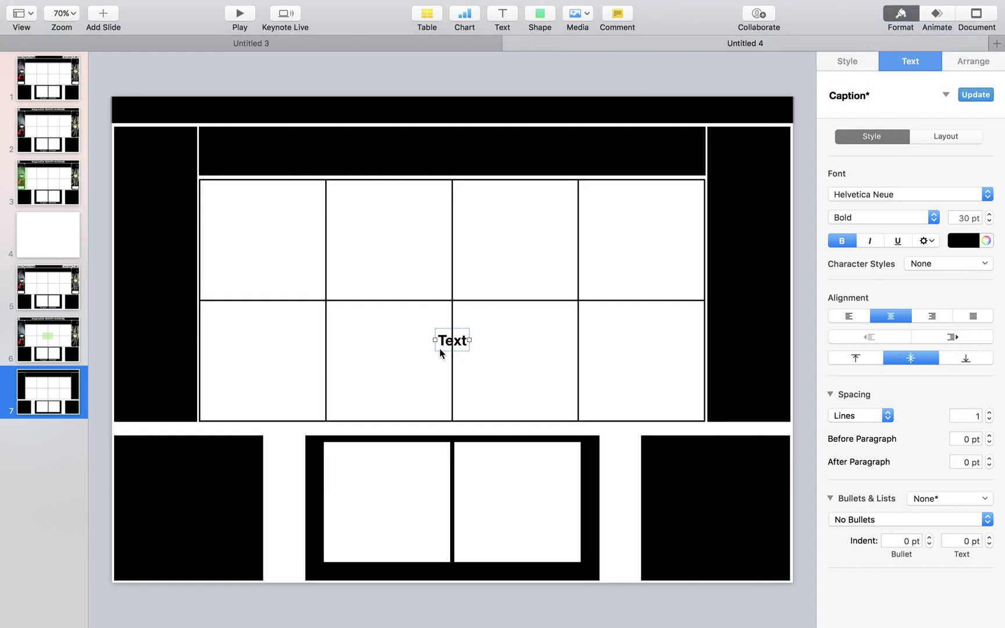
{"action": "type", "text": "The same -"}
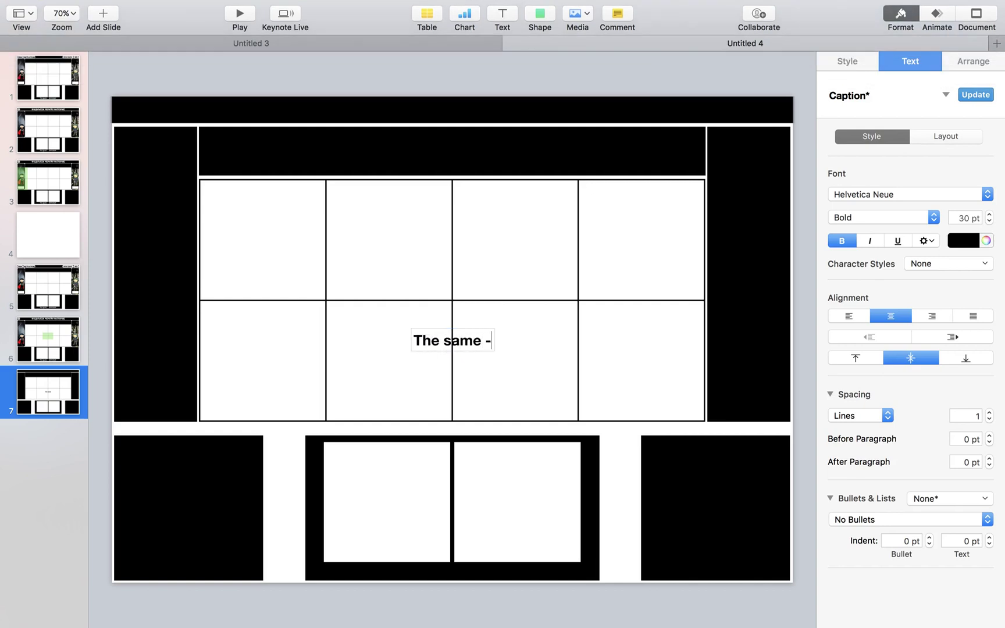
{"action": "type", "text": " Different"}
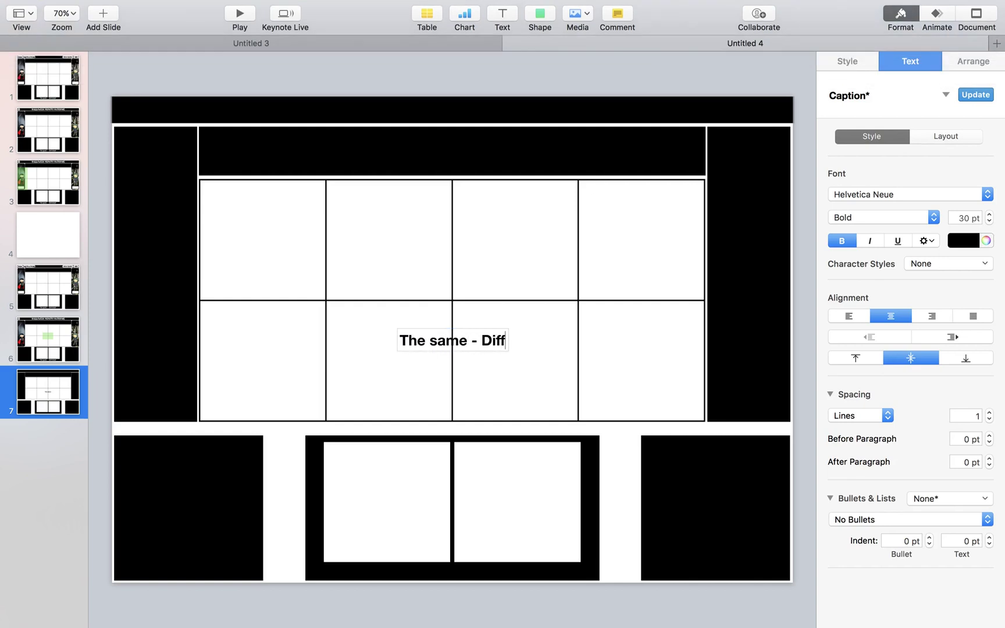
{"action": "left_click", "coordinate": [45, 337]}
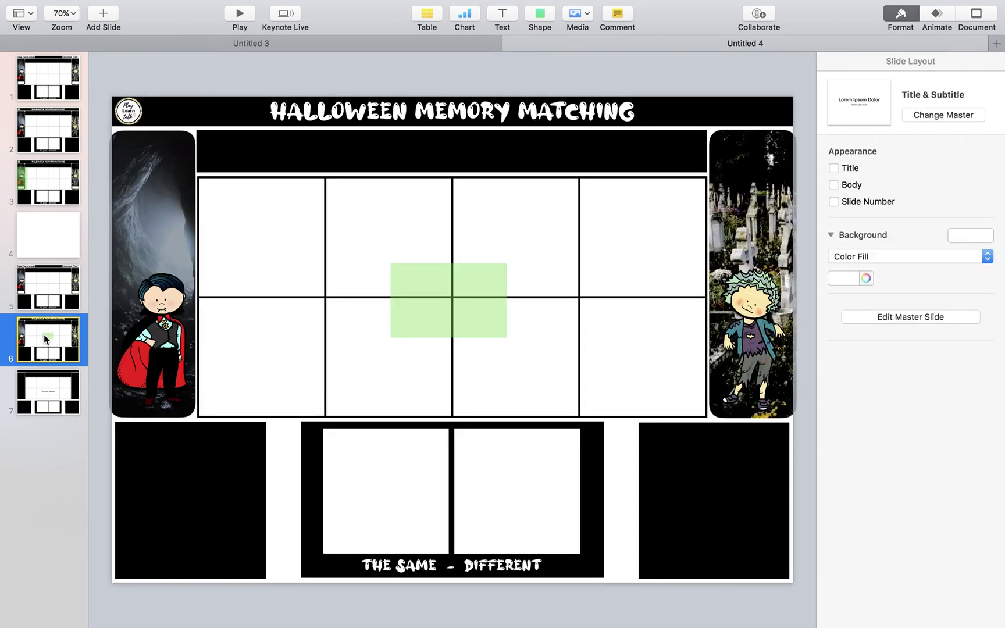
{"action": "left_click", "coordinate": [50, 388]}
Step: Make the caption white Alloy Ink, move it beneath the white boxes, and place a copy in the top bar
{"action": "left_click", "coordinate": [418, 342]}
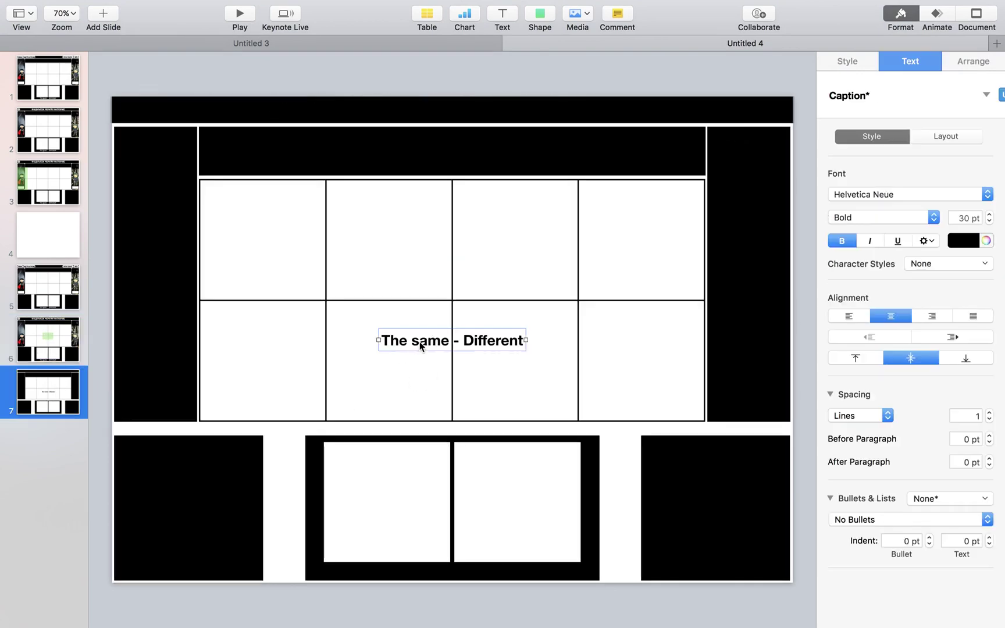
{"action": "left_click", "coordinate": [885, 197]}
{"action": "scroll", "coordinate": [885, 196], "scroll_direction": "up", "scroll_amount": 10}
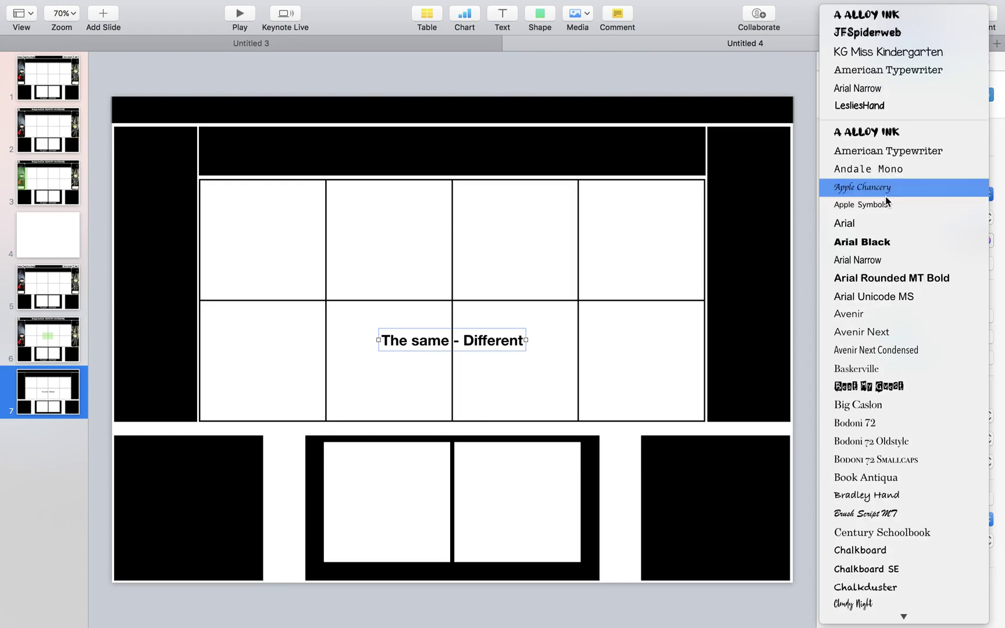
{"action": "left_click", "coordinate": [882, 15]}
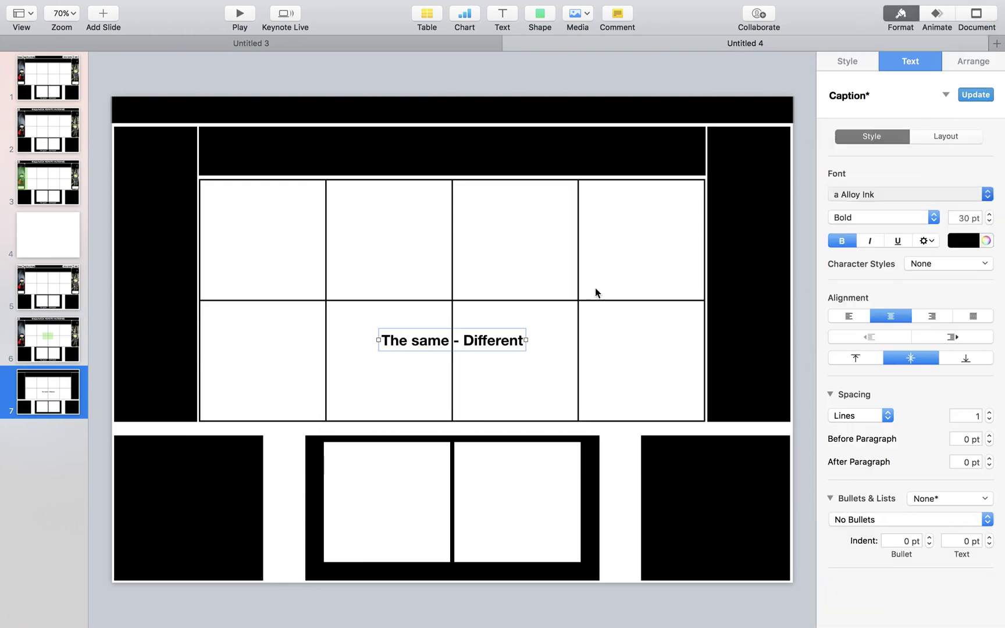
{"action": "left_click", "coordinate": [961, 240]}
{"action": "left_click", "coordinate": [851, 326]}
{"action": "left_click_drag", "start_coordinate": [508, 348], "coordinate": [512, 575]}
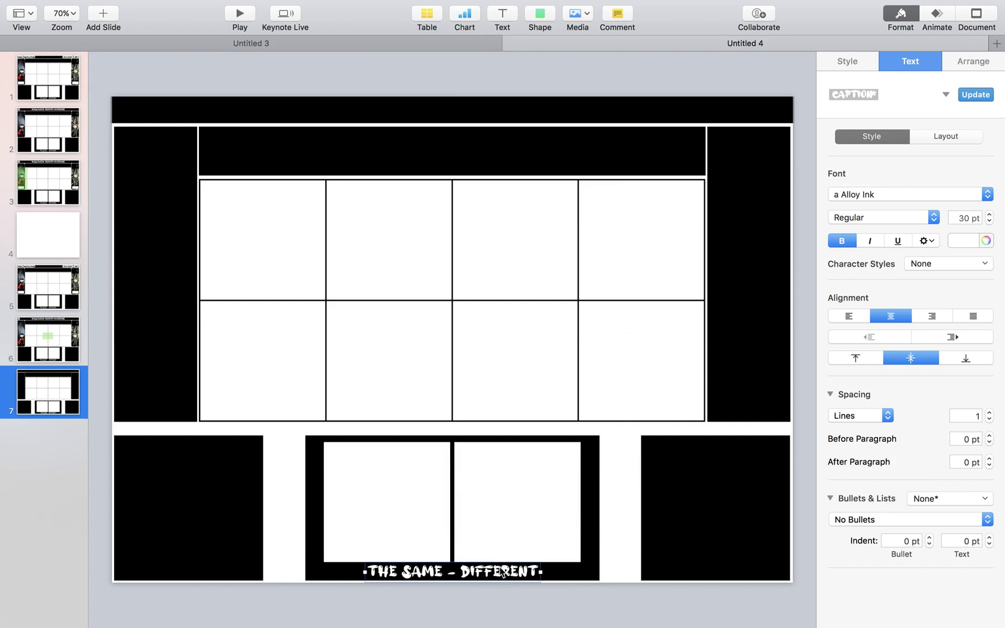
{"action": "left_click_drag", "start_coordinate": [504, 572], "coordinate": [496, 105]}
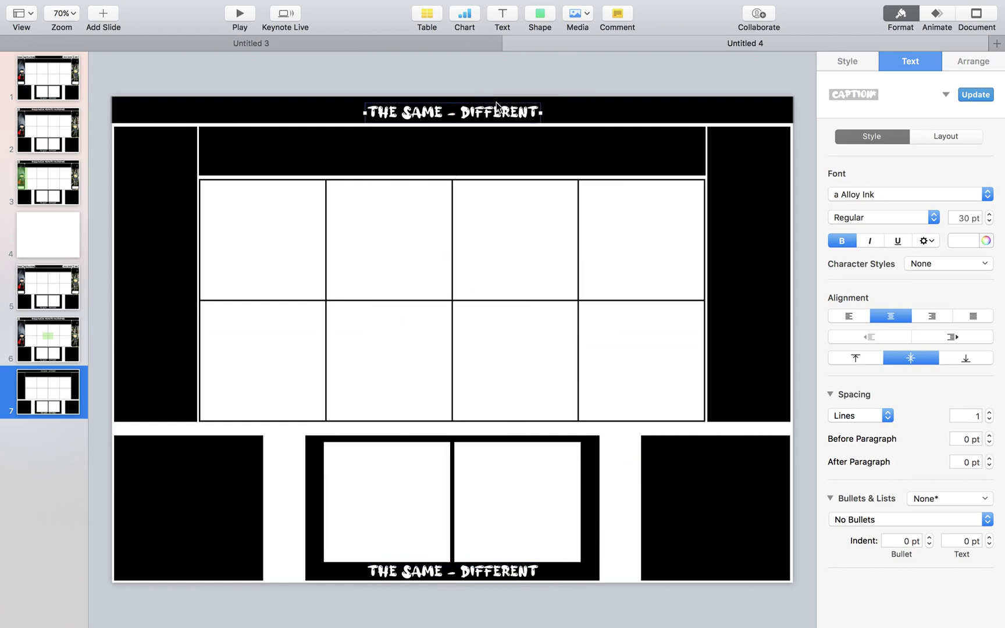
Step: Change the top-bar copy to 'HALLOWEEN MEMORY MATCHING' at 42 pt, centred horizontally
{"action": "type", "text": "HALLOWEEN"}
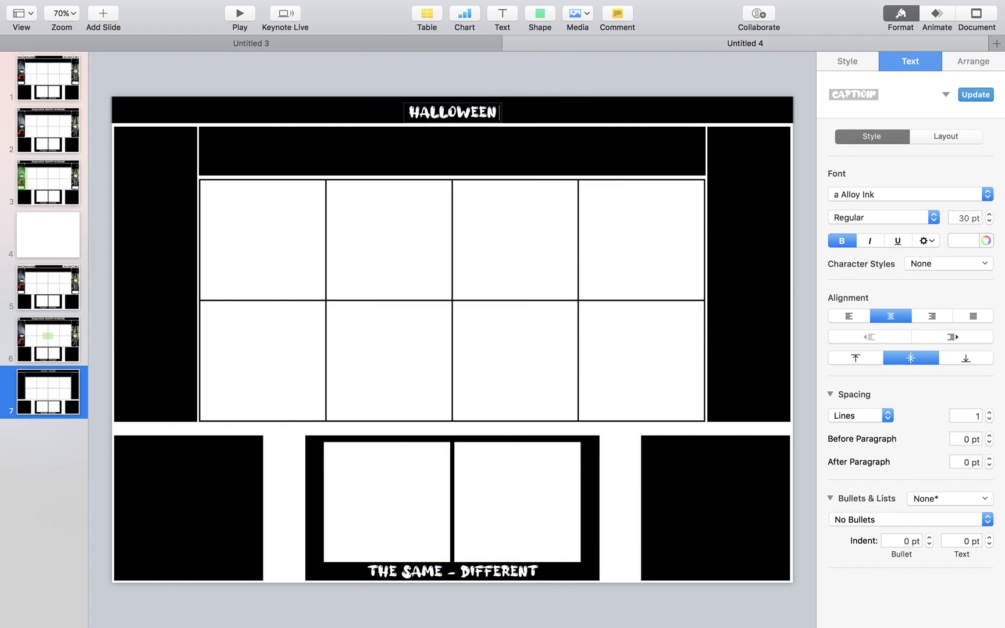
{"action": "type", "text": " MEMORY MATCHING"}
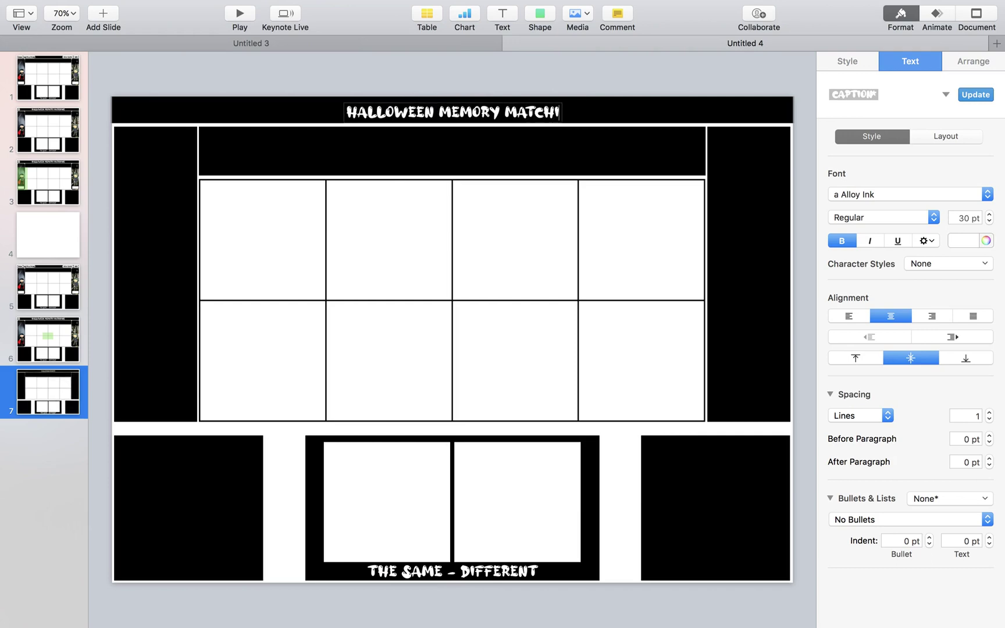
{"action": "left_click", "coordinate": [69, 329]}
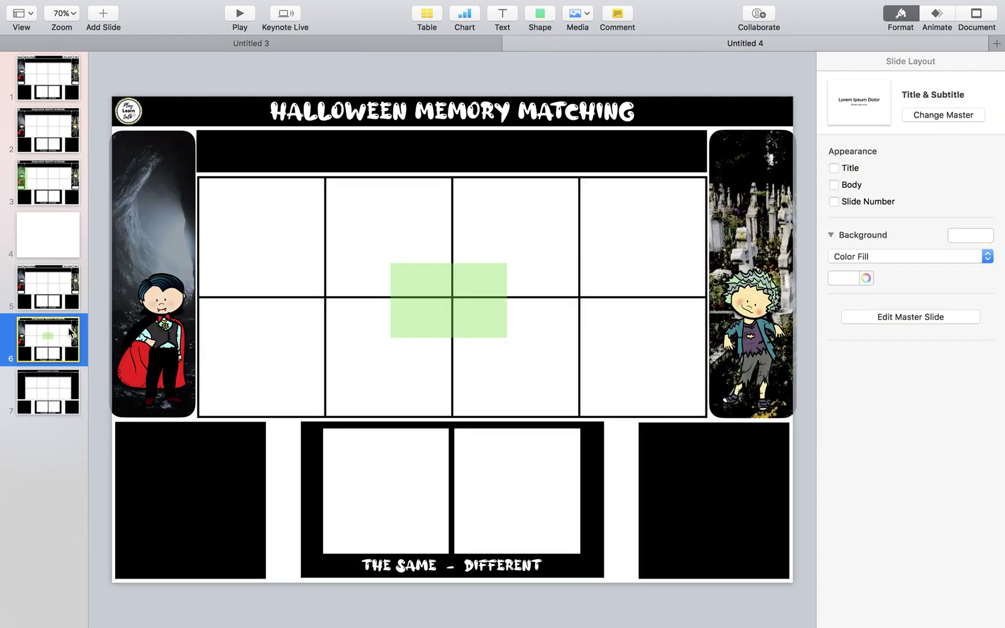
{"action": "left_click", "coordinate": [52, 413]}
{"action": "left_click", "coordinate": [533, 104]}
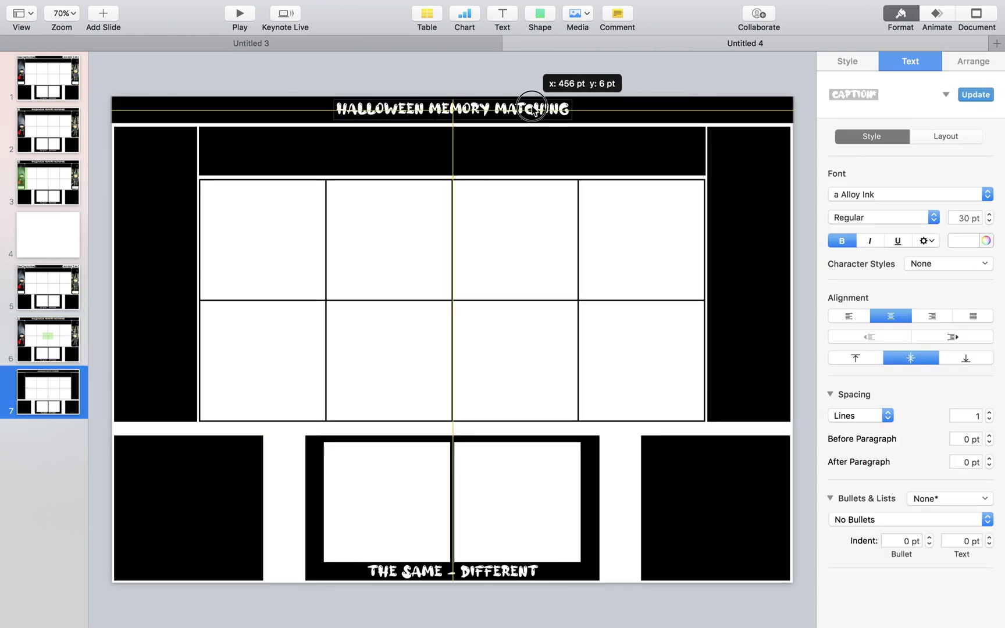
{"action": "left_click", "coordinate": [989, 215]}
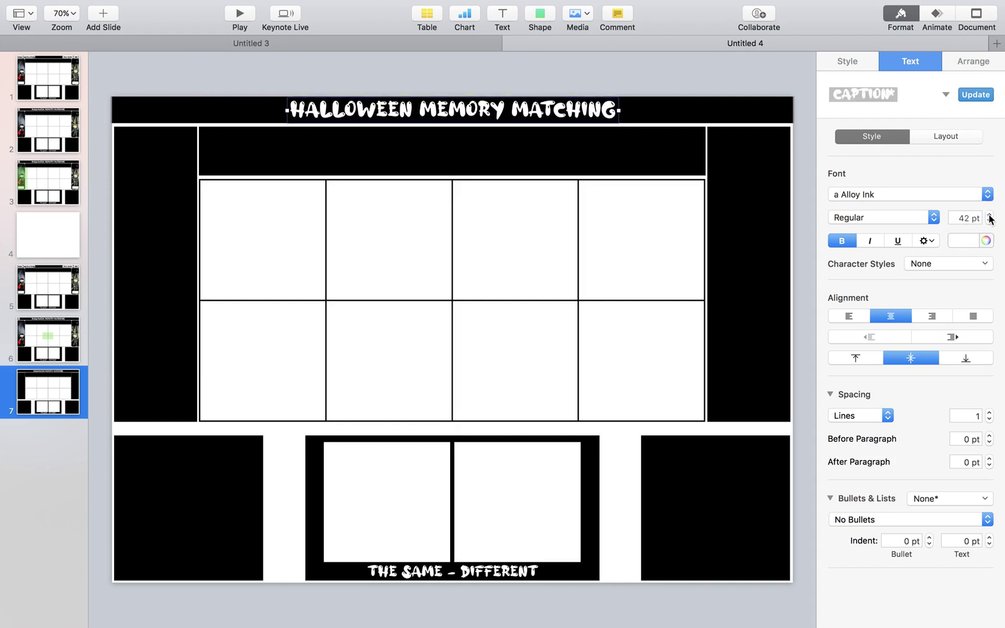
{"action": "left_click_drag", "start_coordinate": [584, 112], "coordinate": [577, 115]}
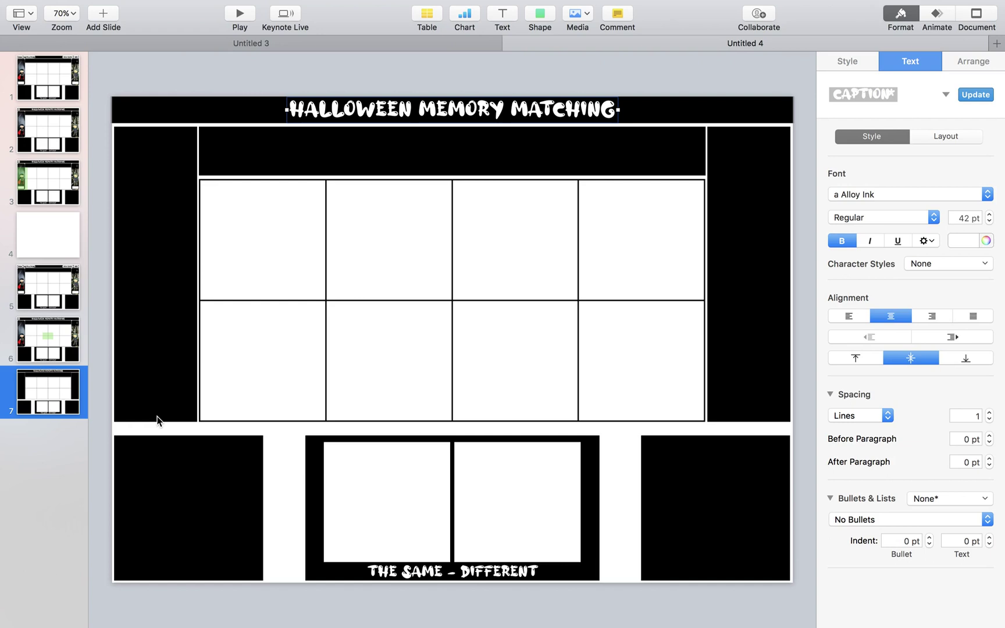
{"action": "left_click", "coordinate": [62, 361]}
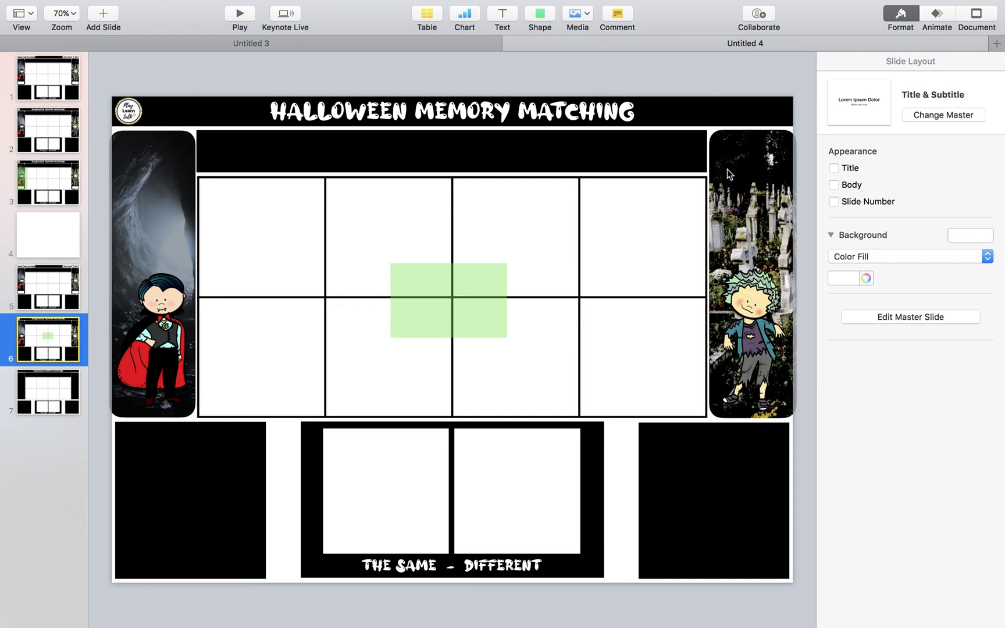
{"action": "left_click", "coordinate": [59, 403]}
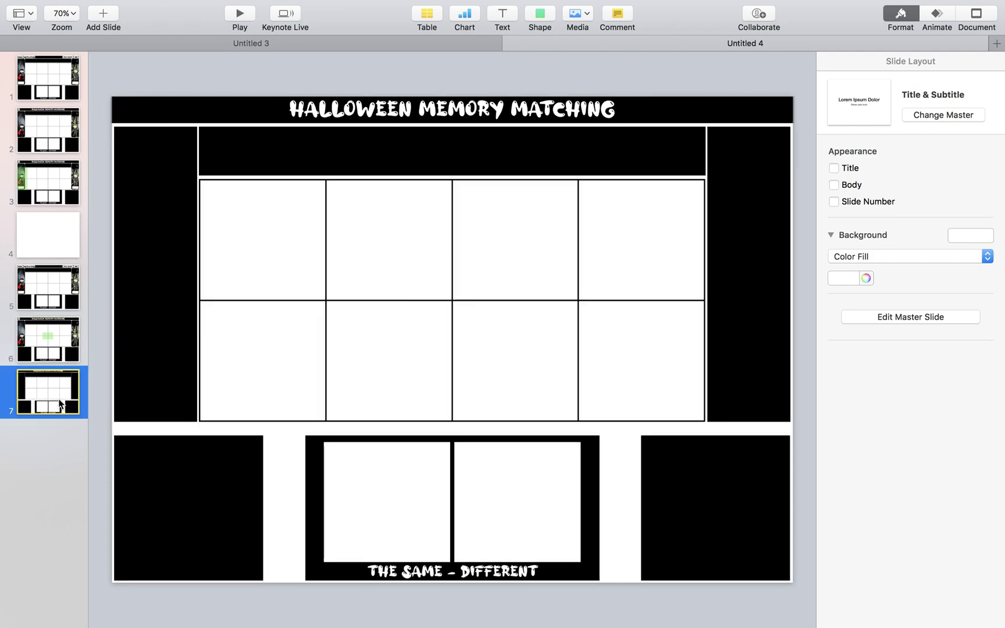